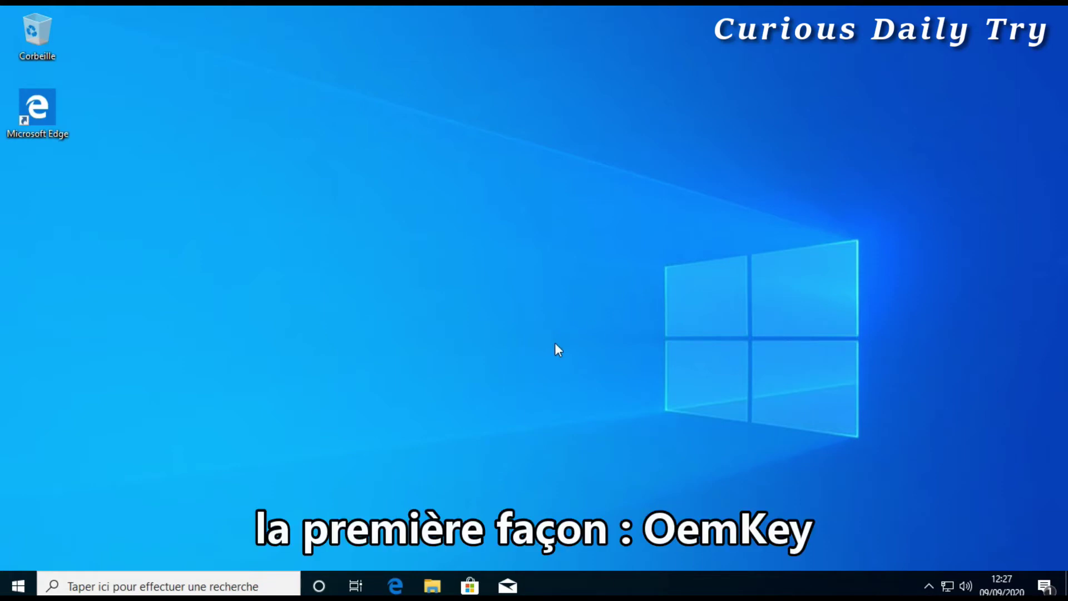
left_click(396, 585)
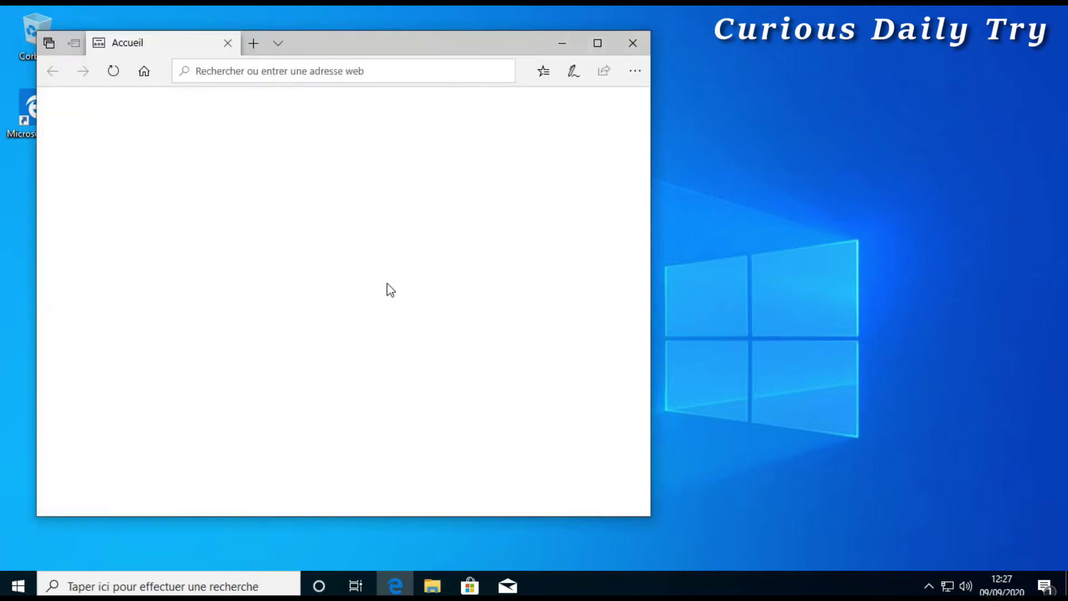
left_click(301, 71)
type("https://neosmart.net/OemKey/")
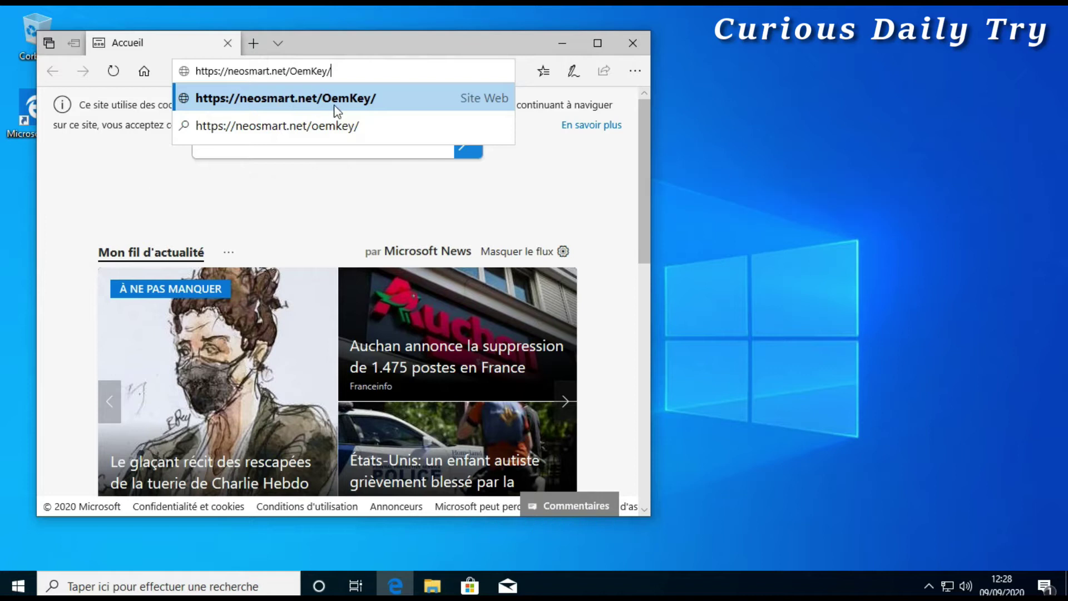
key("Return")
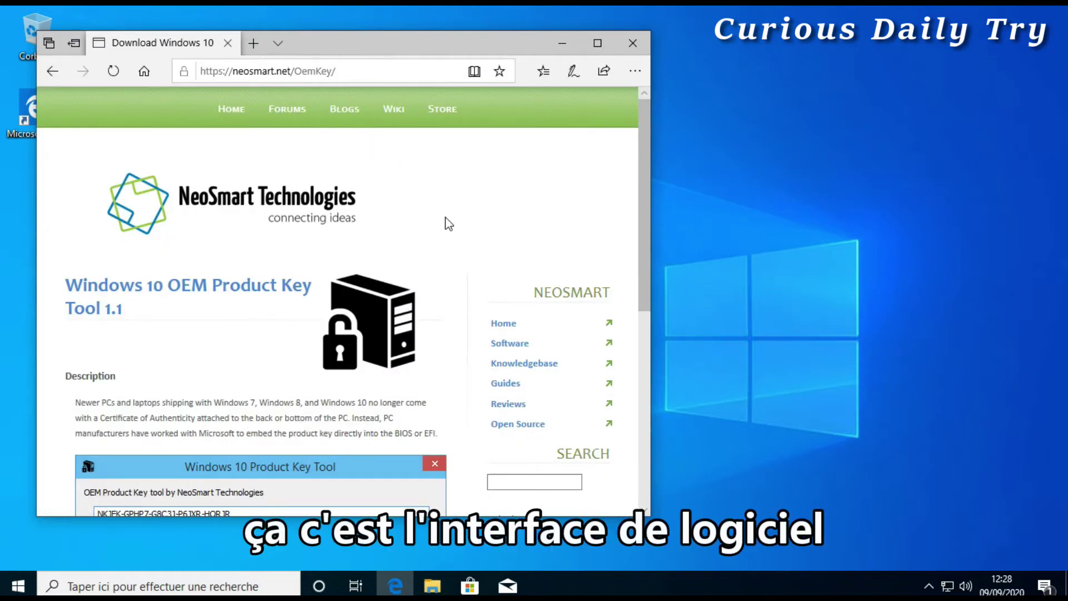
Download the Windows 10 OEM Product Key Tool, leaving the name and email blank, and save OemKey.exe
scroll(449, 224, "down", 3)
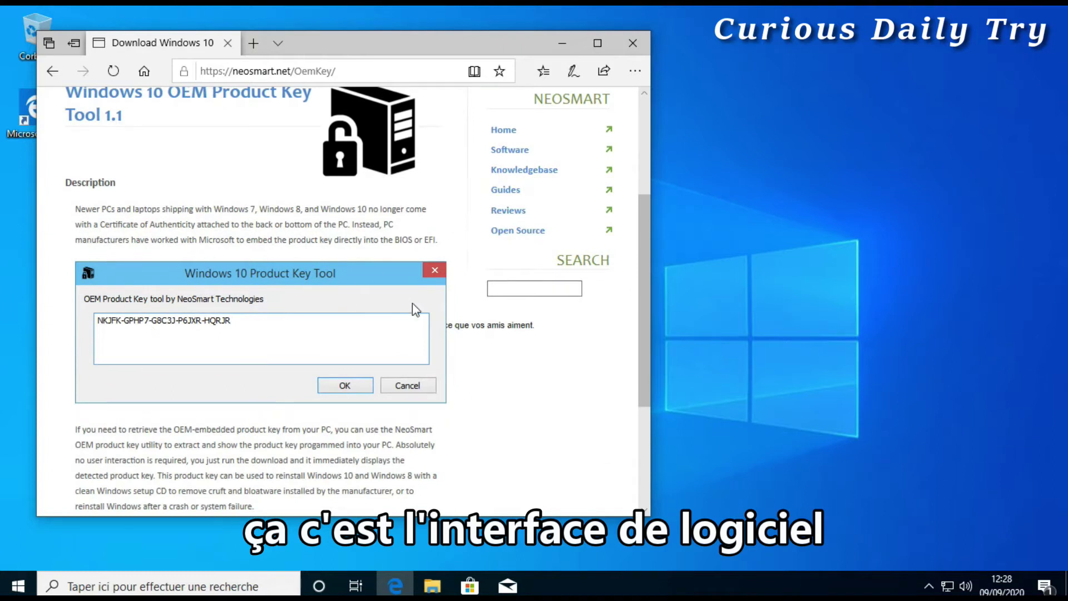
scroll(245, 384, "down", 3)
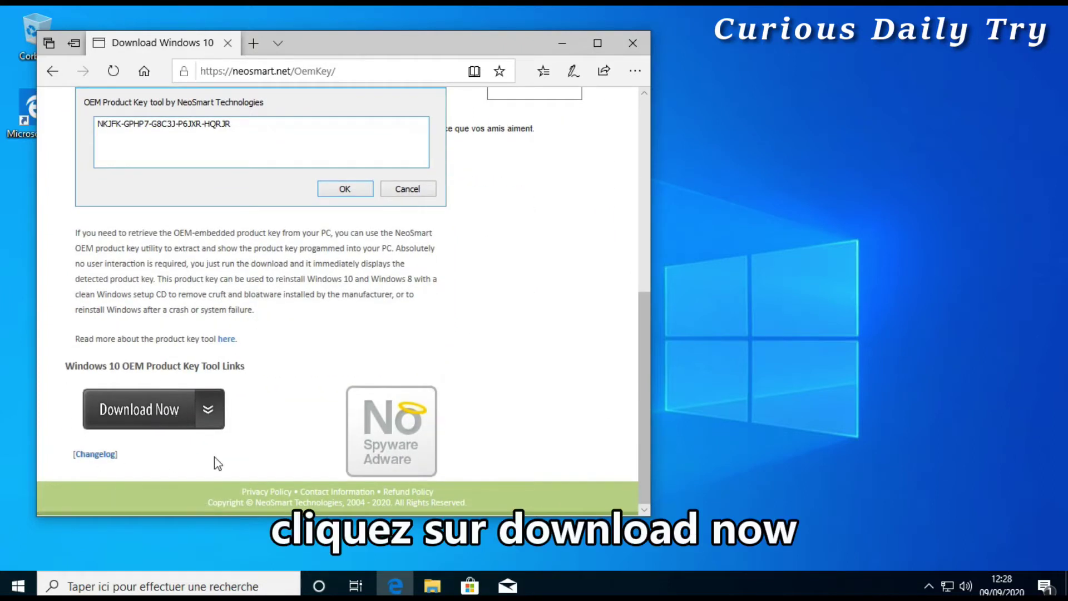
left_click(154, 413)
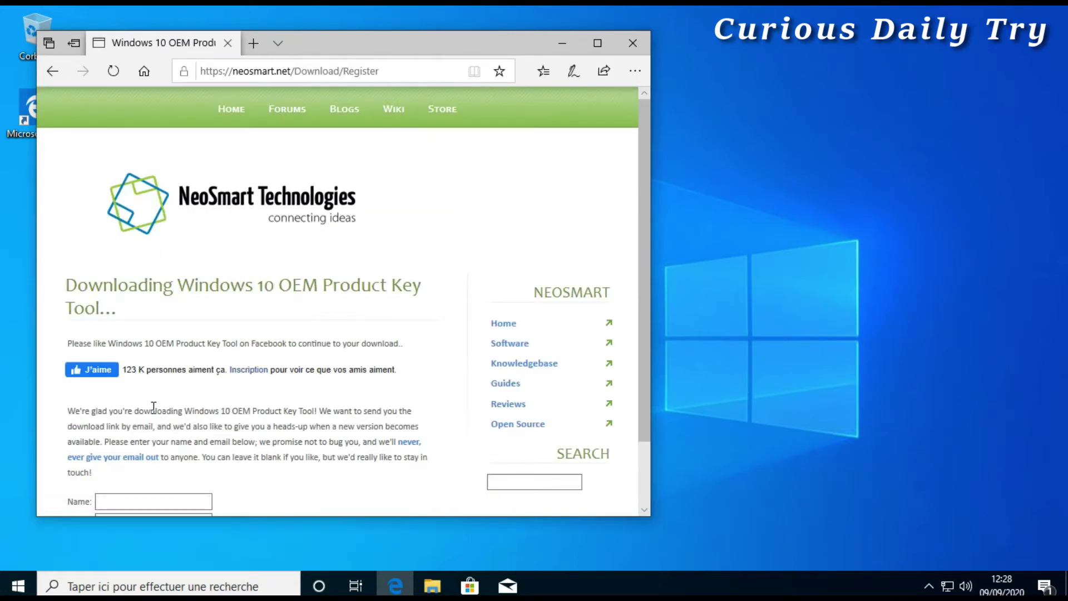
scroll(231, 311, "down", 2)
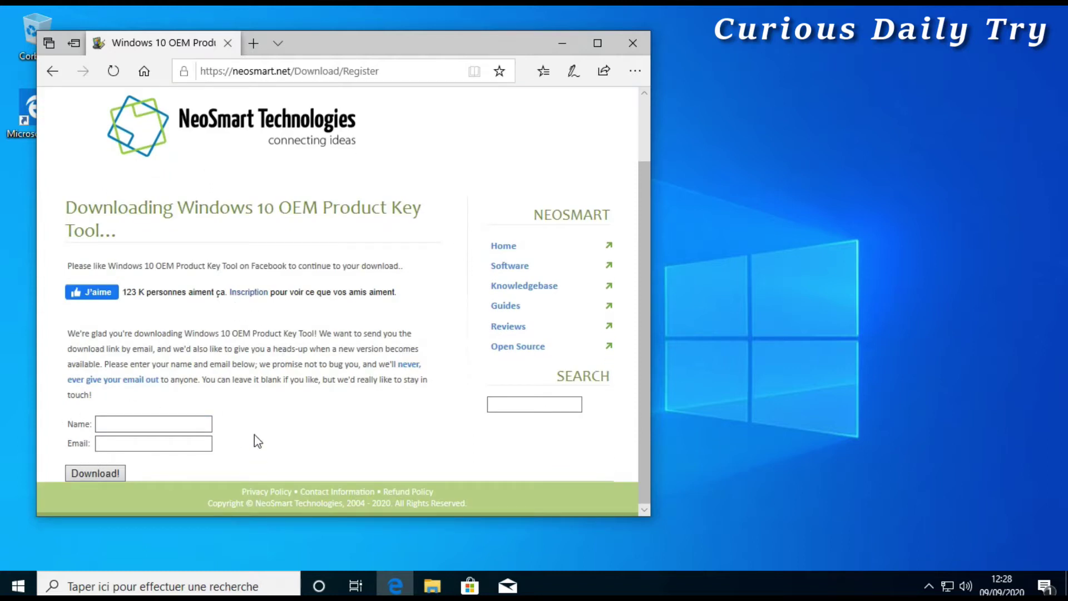
left_click(108, 477)
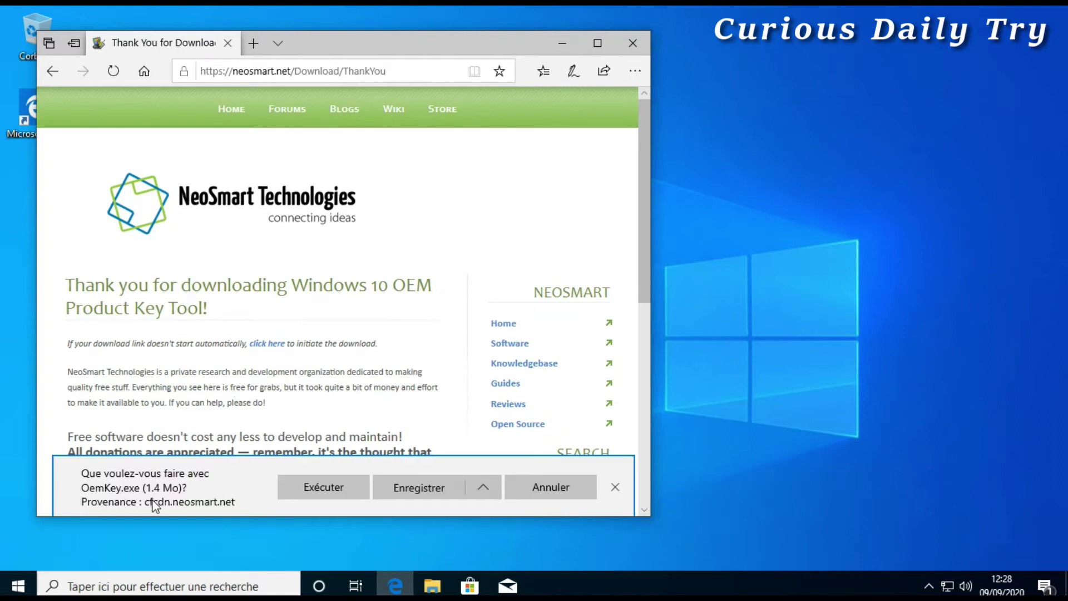
left_click(429, 495)
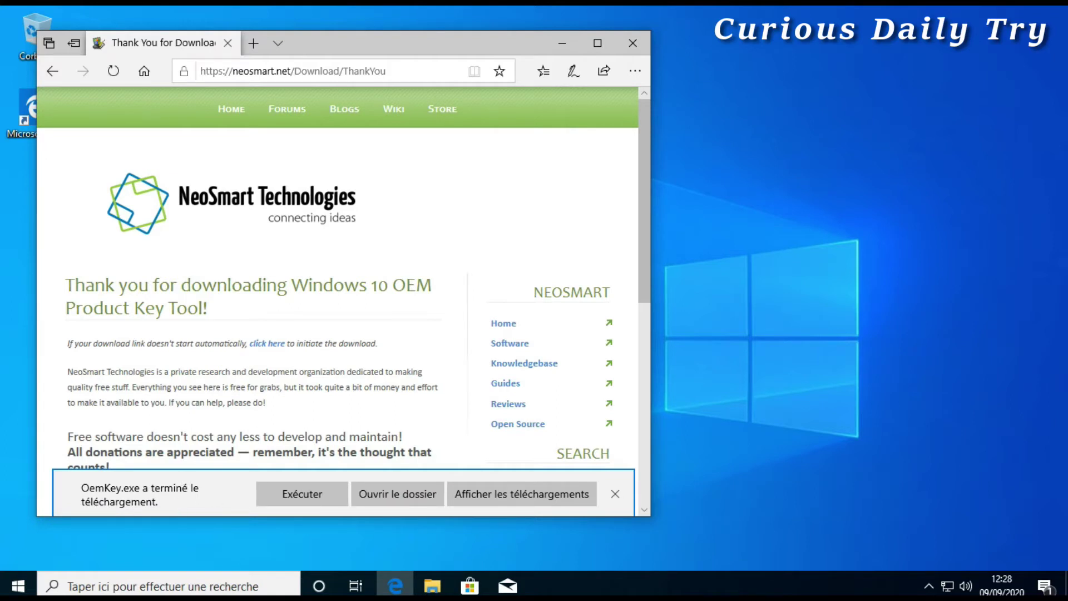
Show the downloaded OemKey file in the Téléchargements folder and close the browser window
left_click(401, 493)
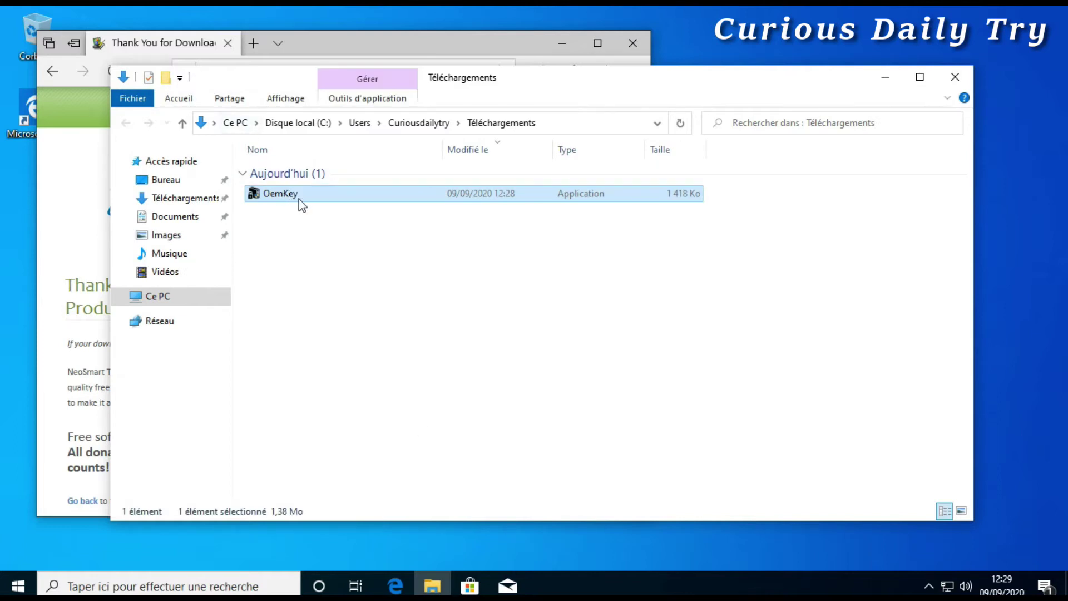
left_click(309, 260)
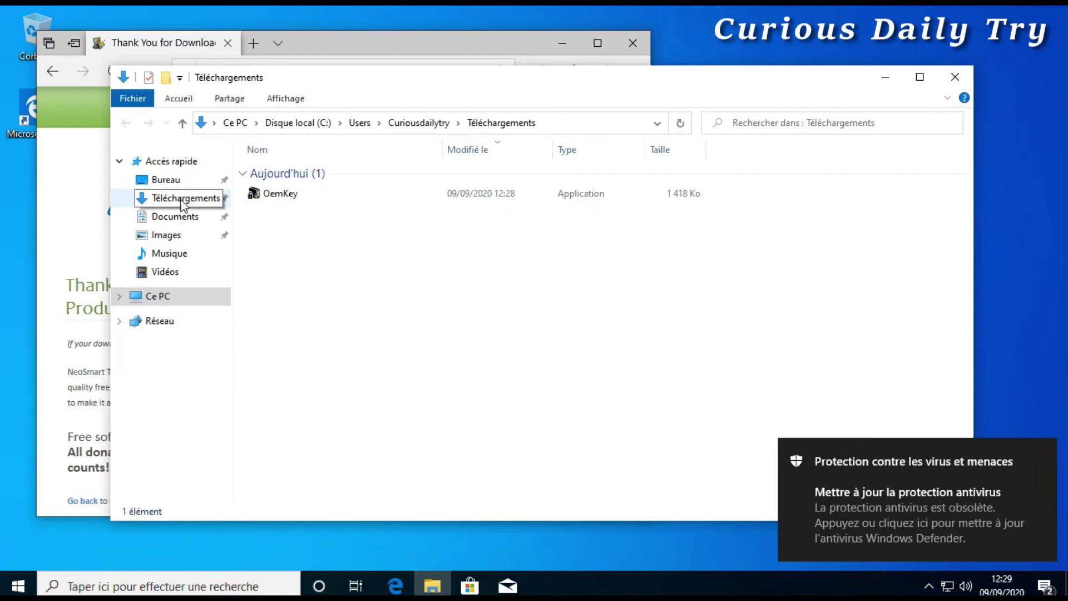
left_click(182, 203)
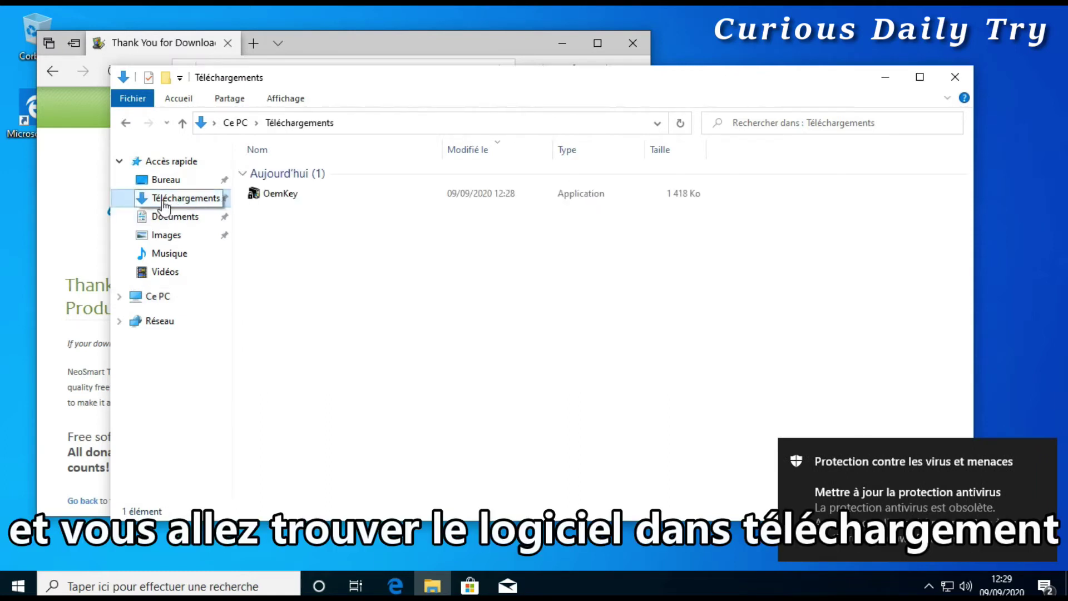
left_click(282, 196)
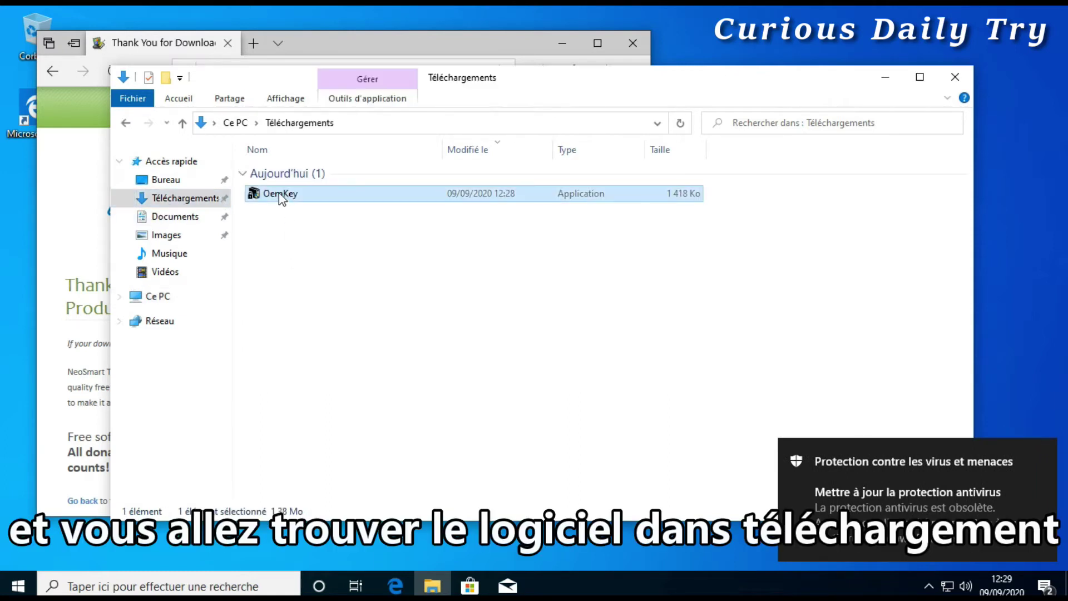
left_click(643, 45)
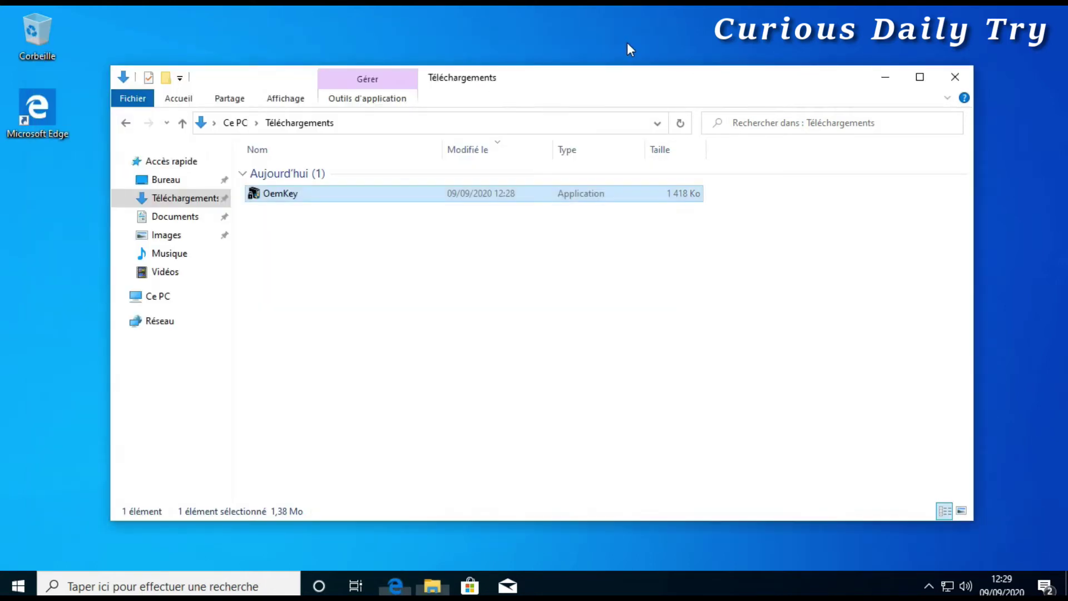
Run OemKey to read the embedded Windows product key, and close the tool and the Téléchargements window
left_click(390, 234)
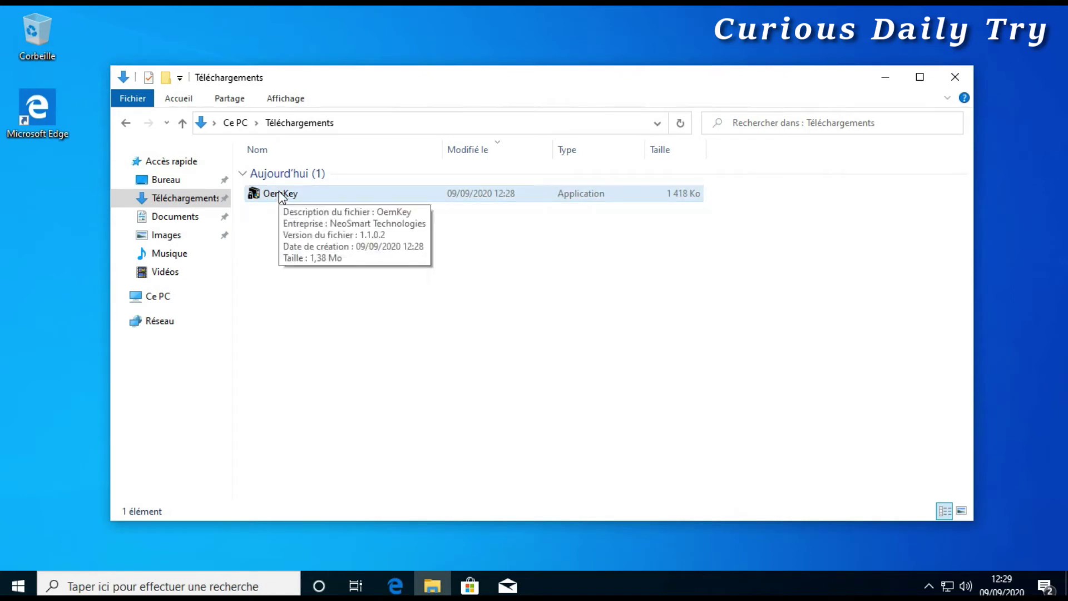
double_click(279, 192)
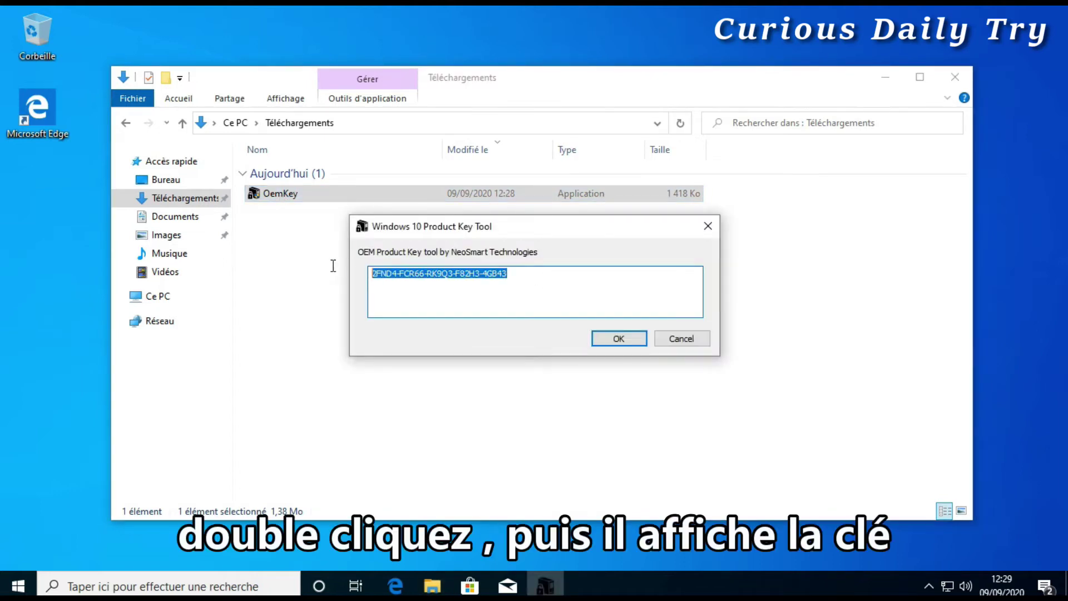
left_click(476, 297)
key("ctrl+a")
left_click(472, 300)
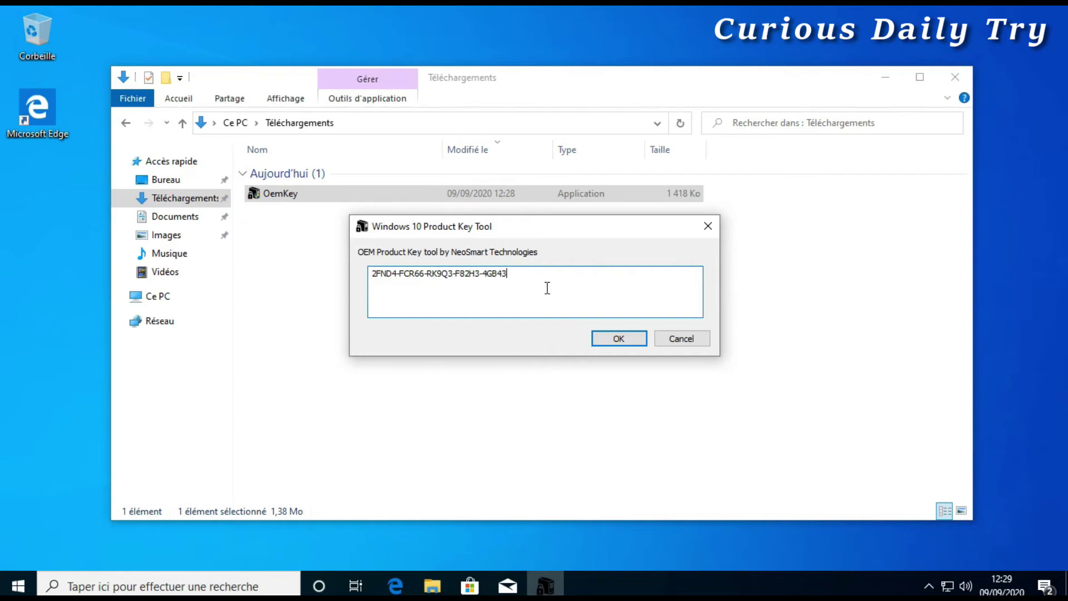
left_click(618, 339)
left_click(957, 82)
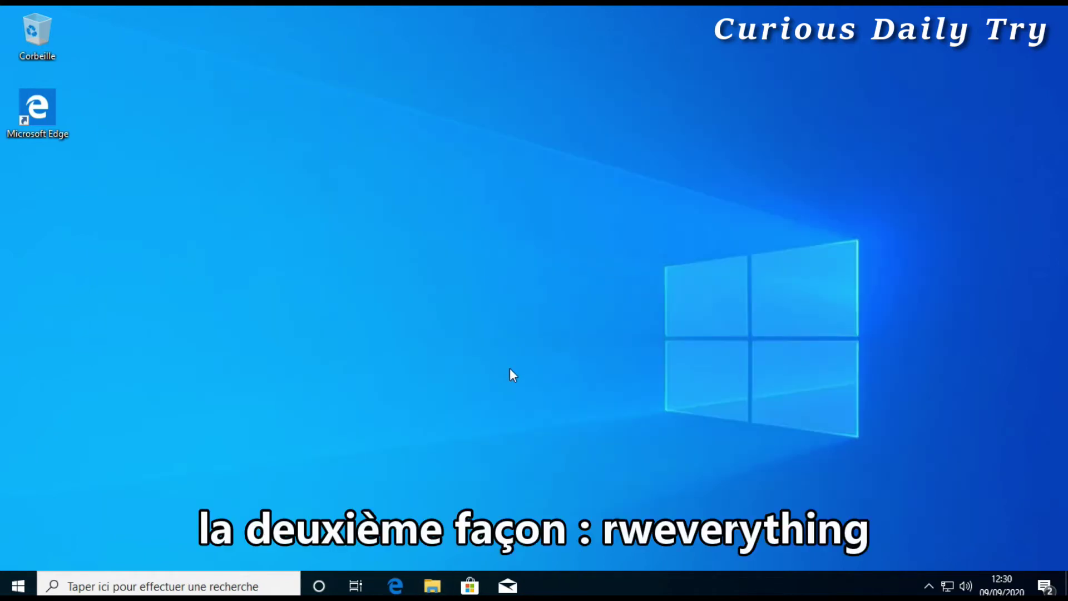
left_click(396, 592)
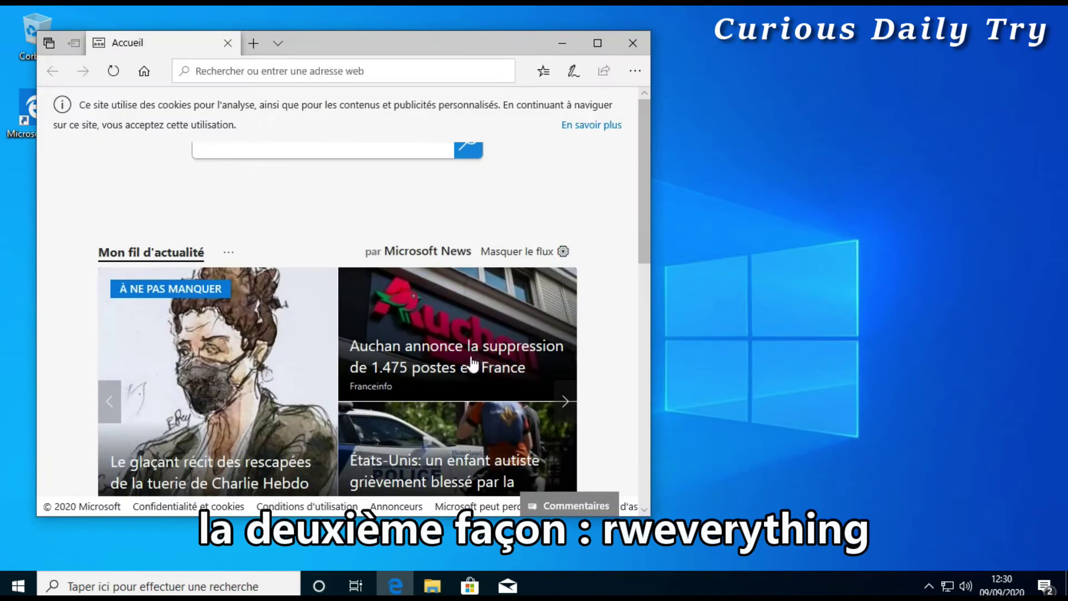
left_click(293, 70)
type("http://rweverything.com")
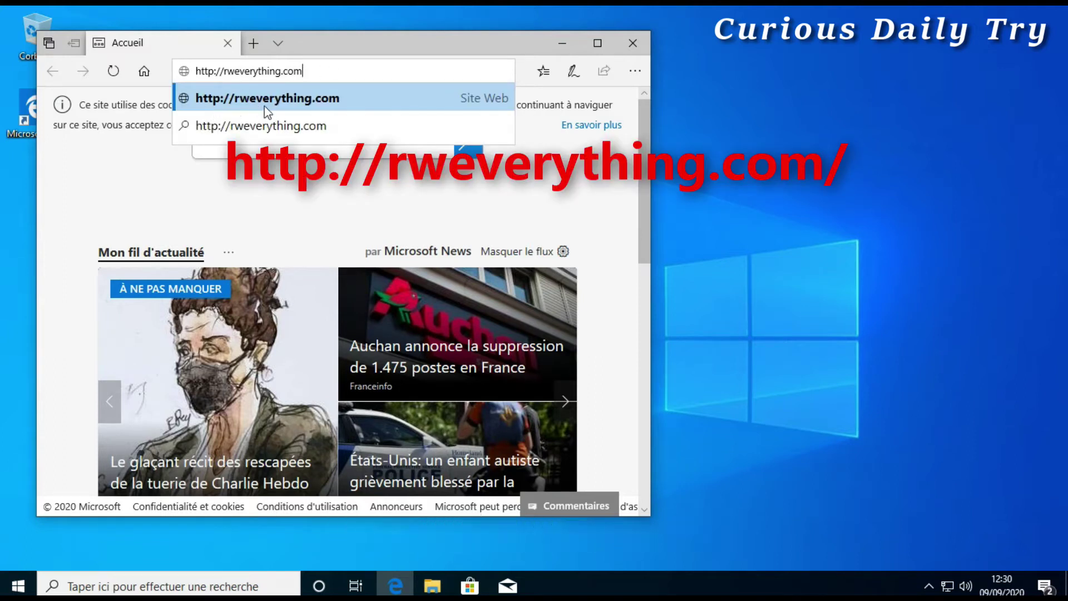
key("Return")
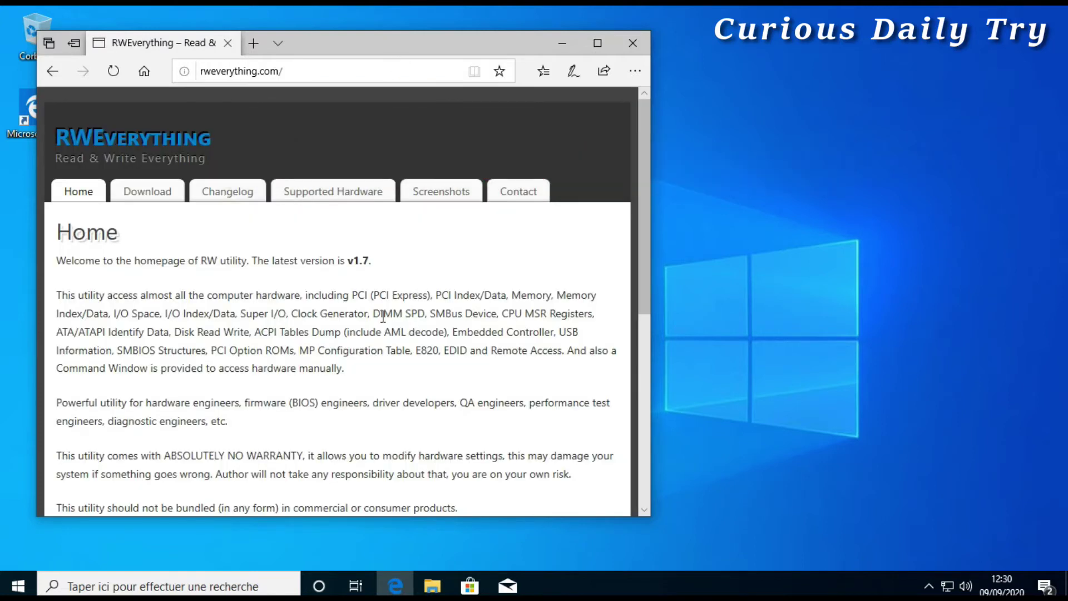
Download the 32-bit portable version RwPortableV1.7.zip from the site's download page and save it
scroll(381, 316, "down", 5)
scroll(379, 315, "up", 5)
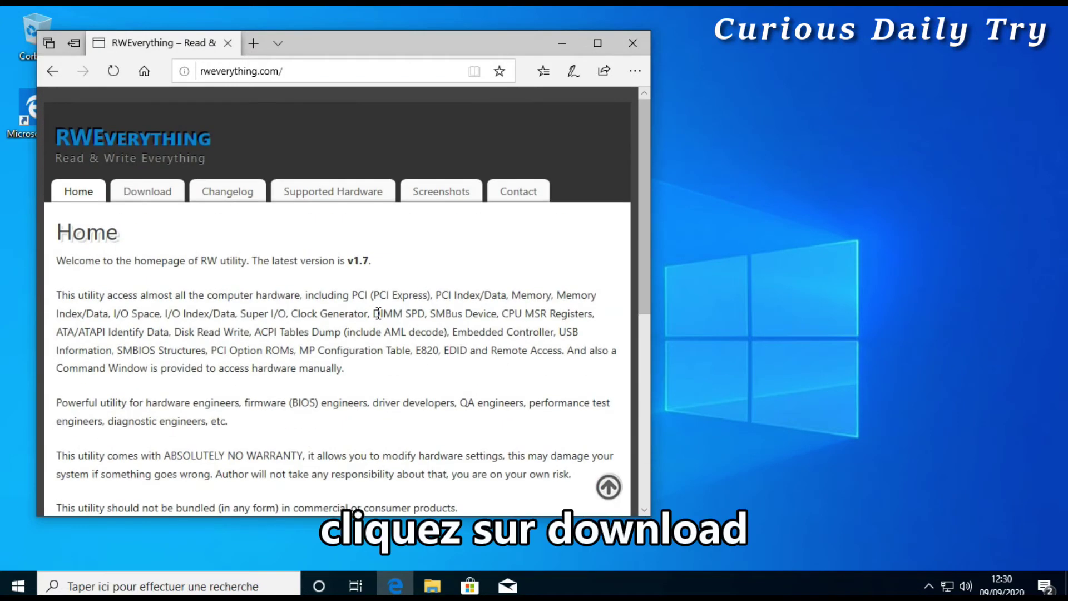
left_click(142, 199)
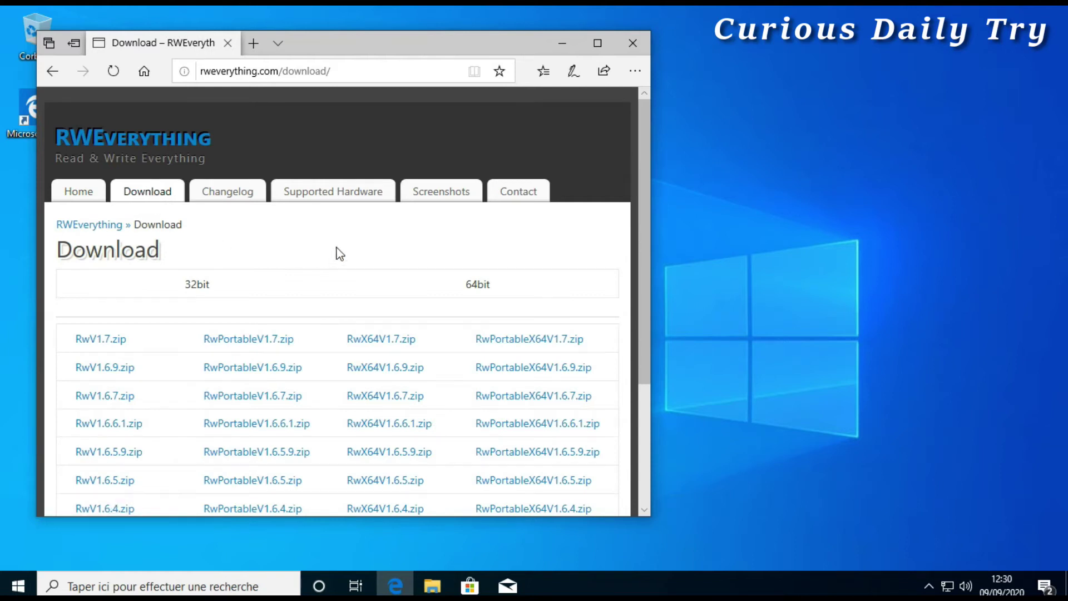
scroll(337, 250, "down", 1)
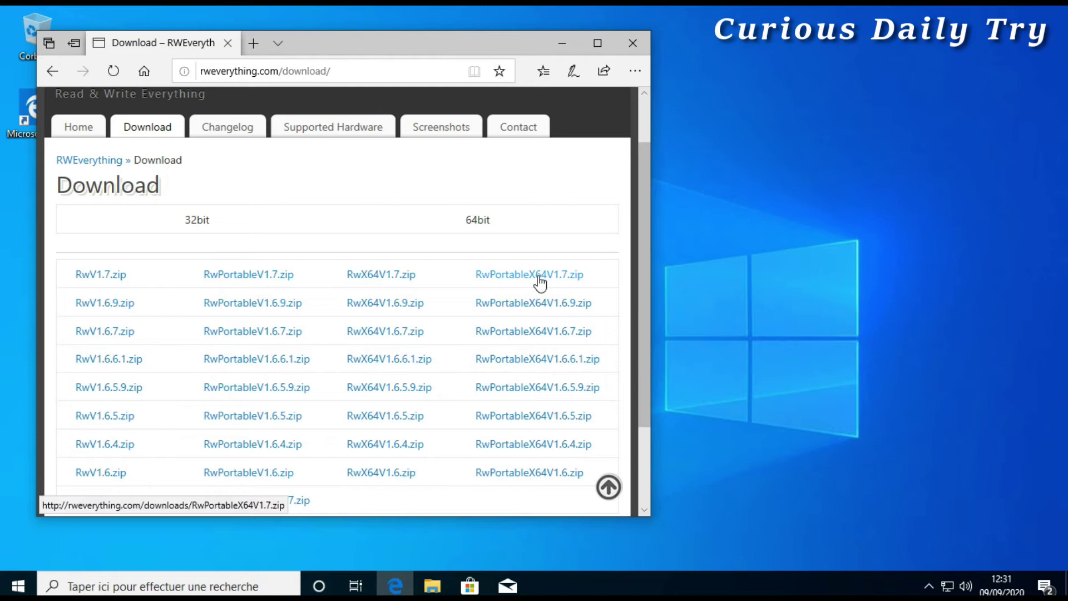
left_click(262, 278)
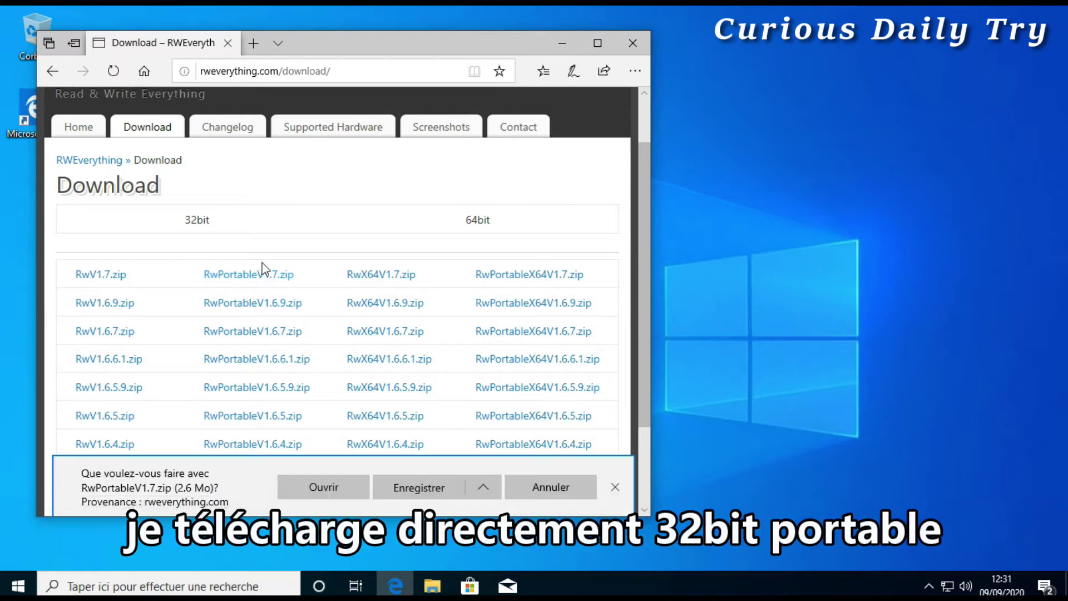
left_click(421, 490)
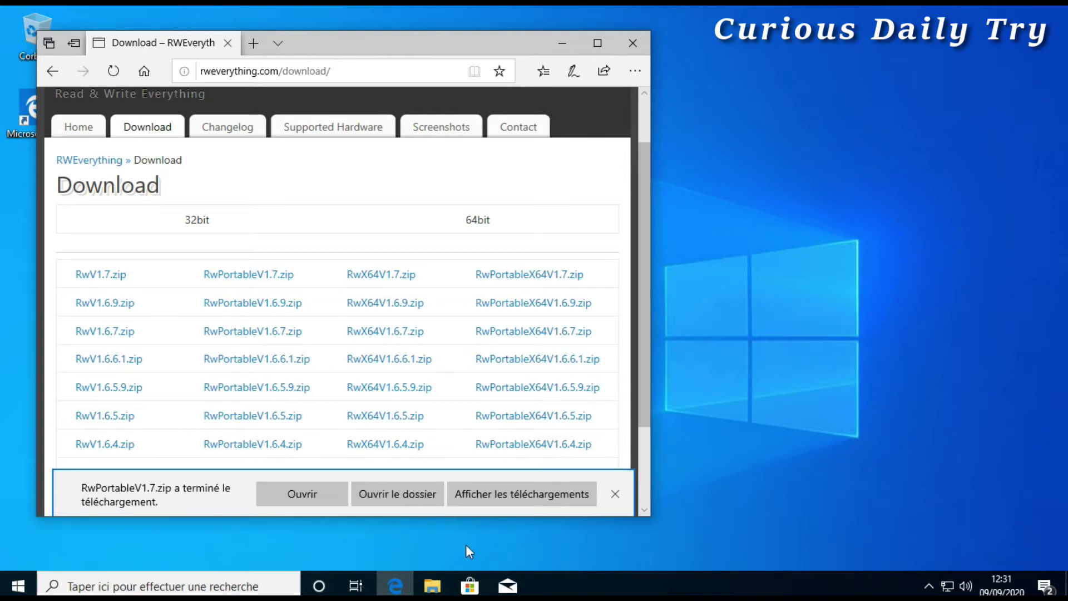
Show the downloaded RwPortableV1.7 archive in the Téléchargements folder and close the browser window
left_click(410, 491)
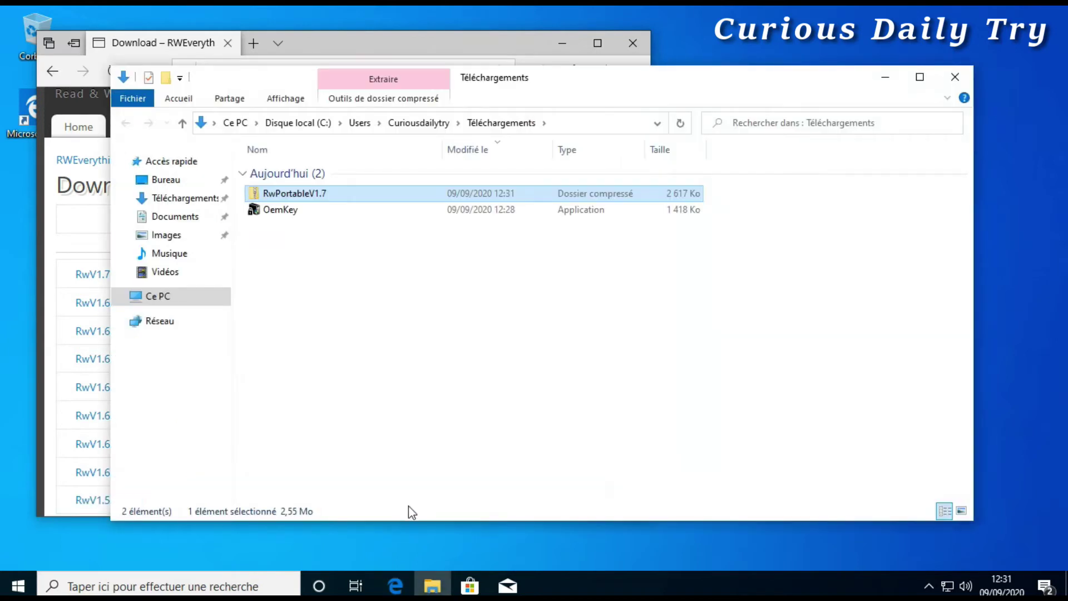
left_click(626, 41)
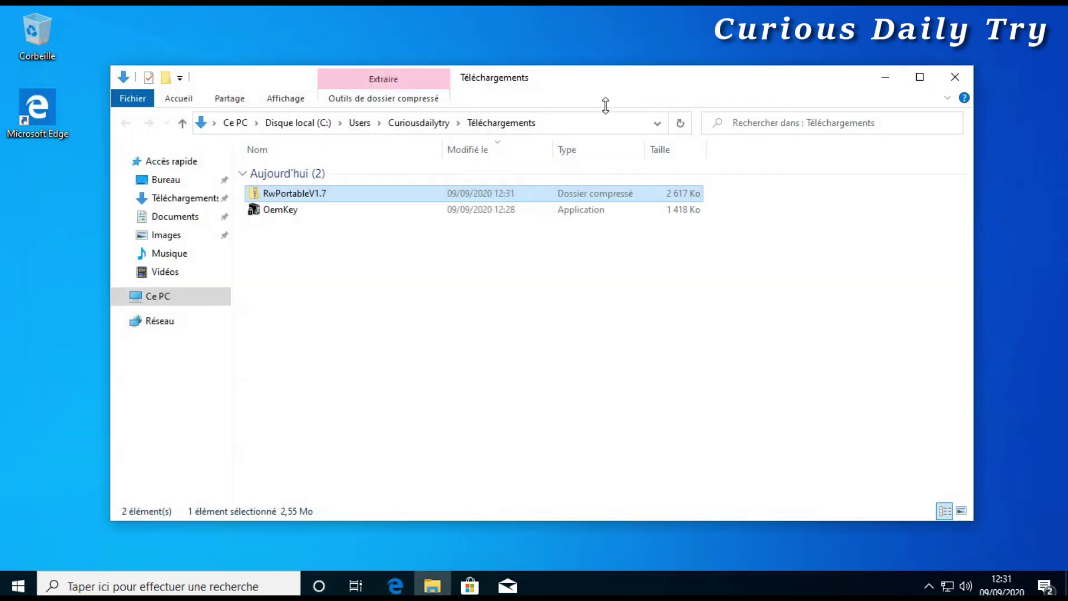
left_click(569, 360)
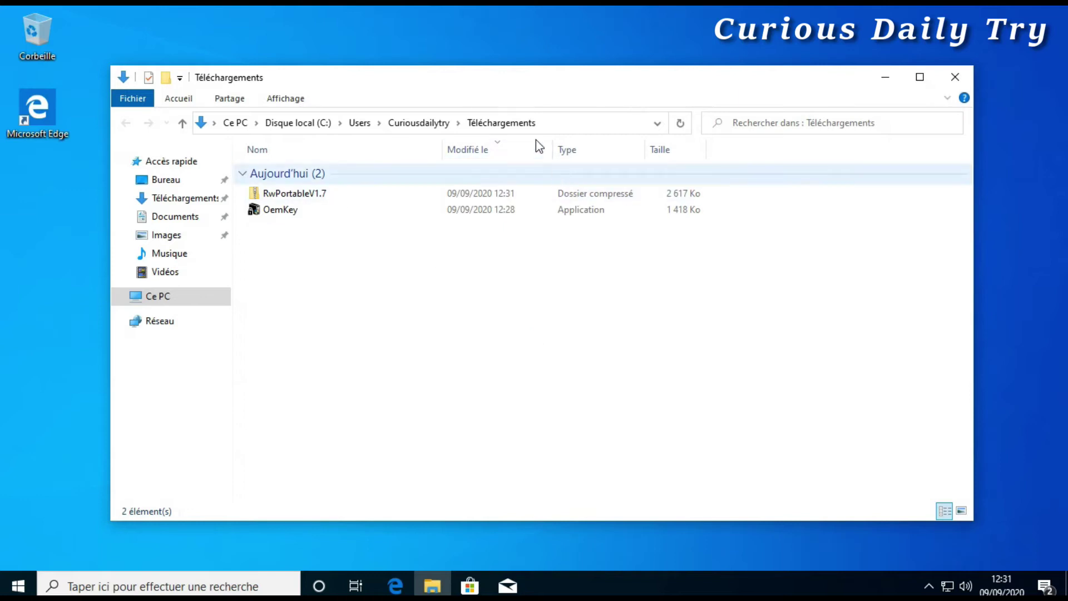
left_click(162, 203)
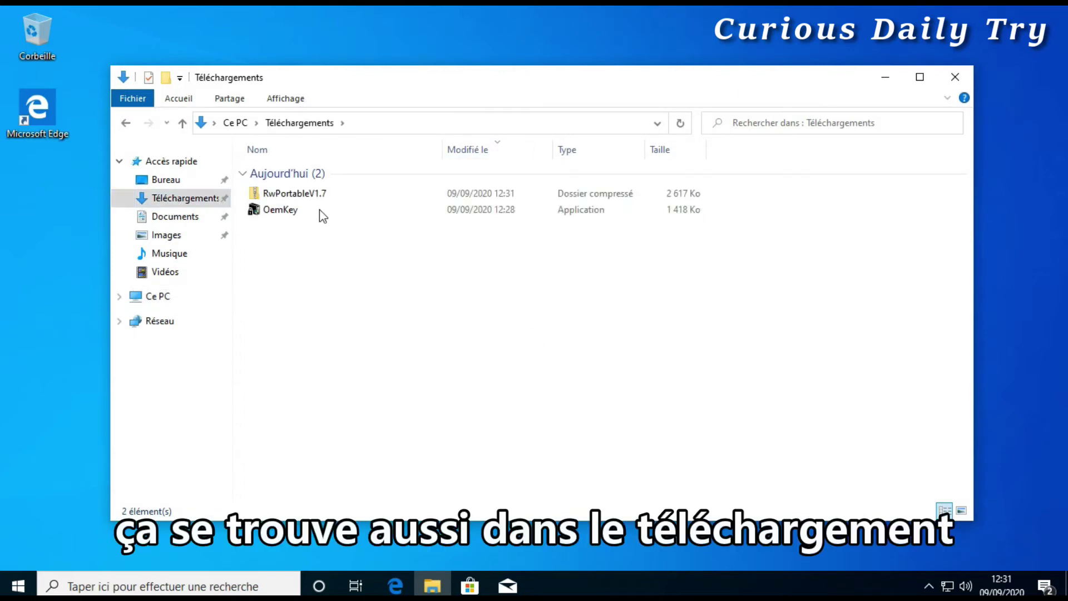
Extract the whole RwPortableV1.7 archive into the default RwPortableV1.7 folder and close the extracted folder's window
left_click(296, 196)
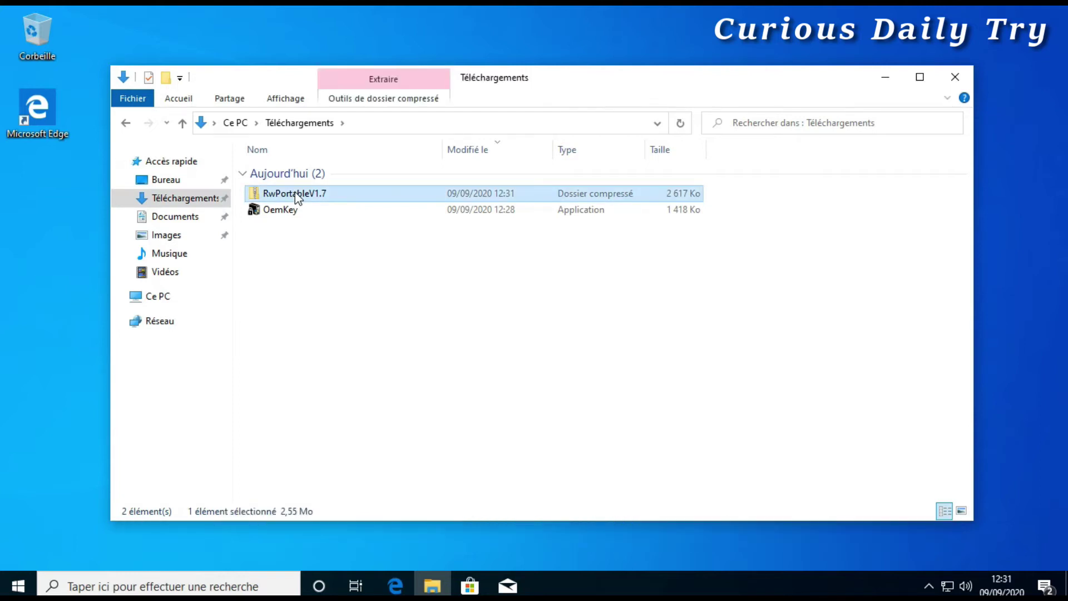
right_click(309, 194)
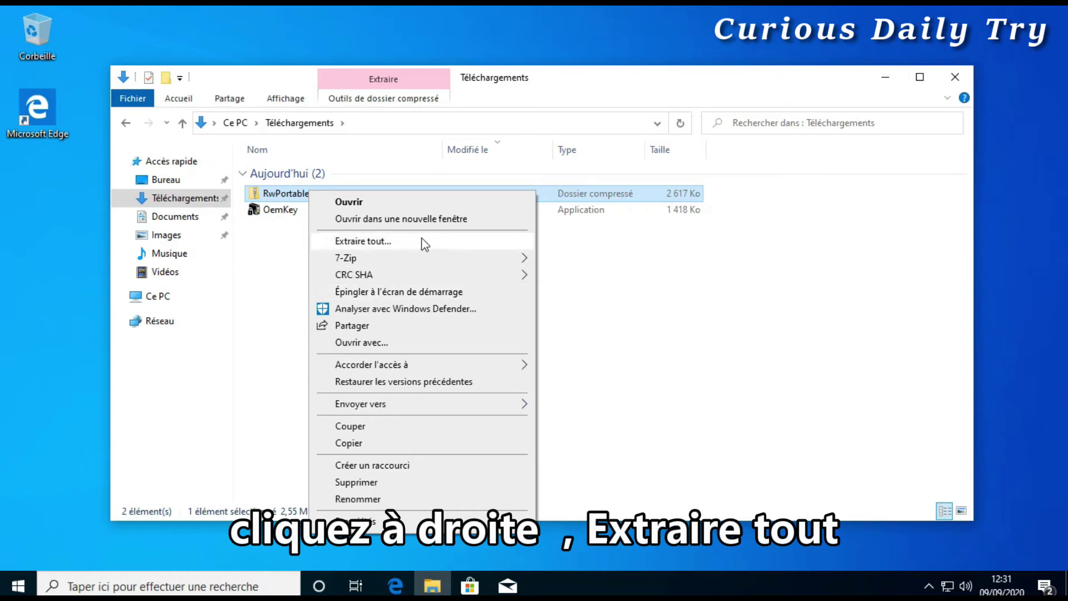
left_click(425, 243)
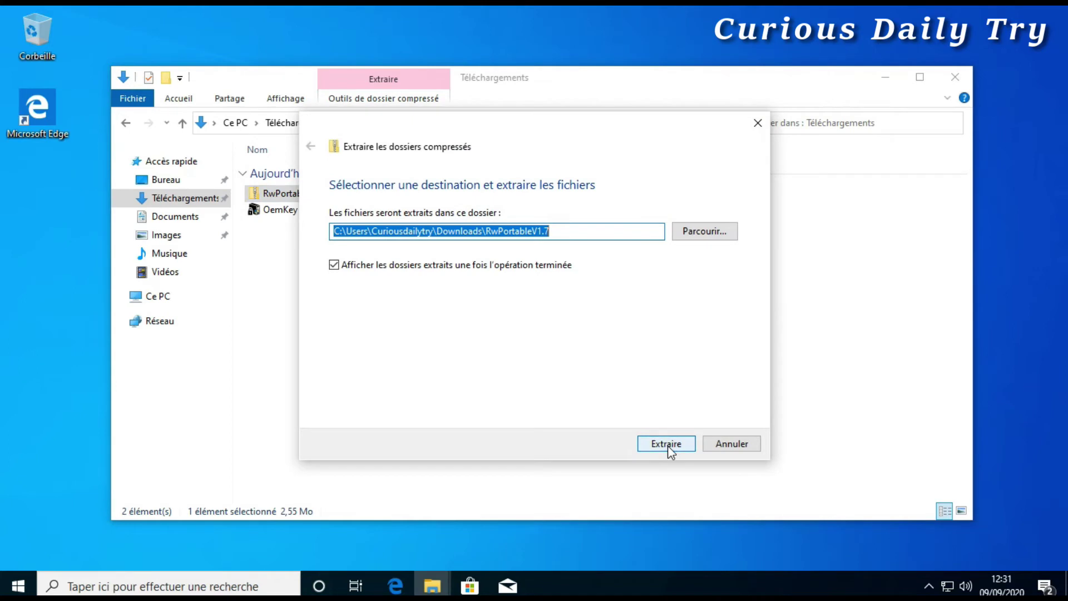
left_click(667, 442)
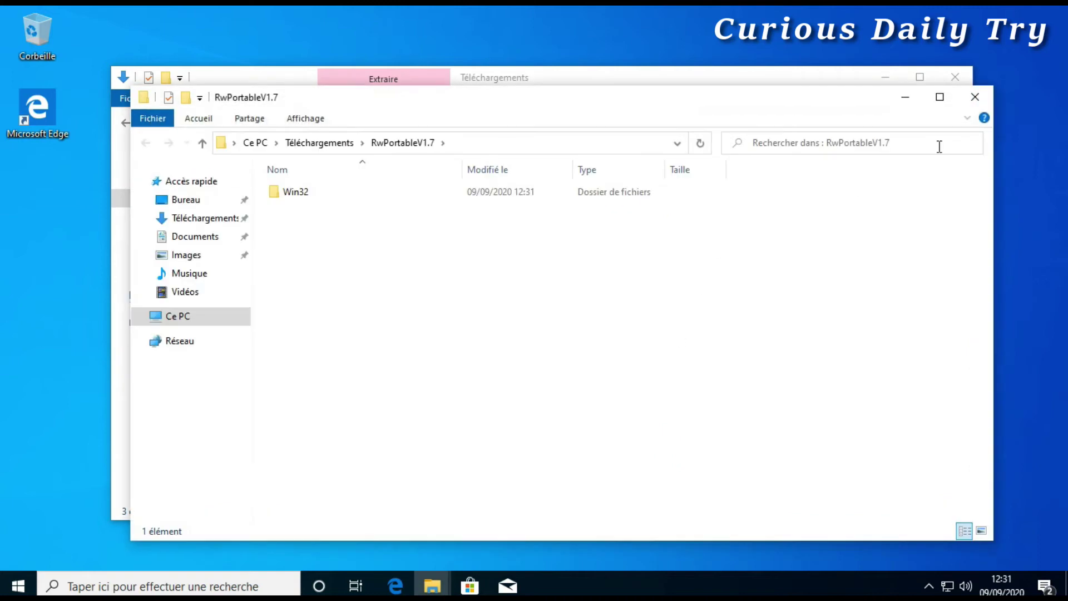
left_click(975, 97)
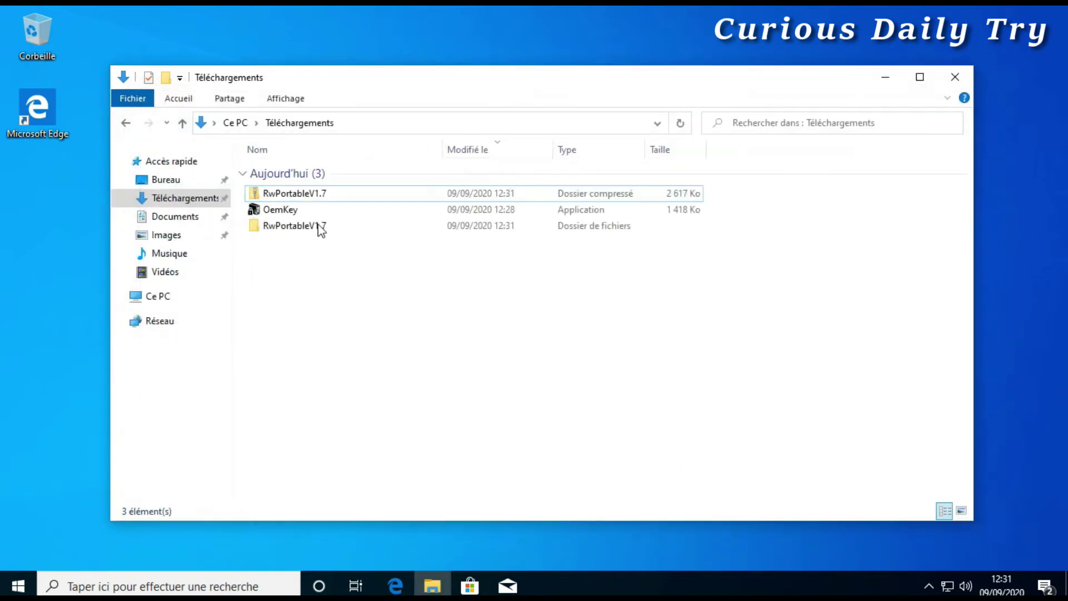
Open the extracted RwPortableV1.7 folder down to Win32\Portable and launch the Rw application
left_click(279, 230)
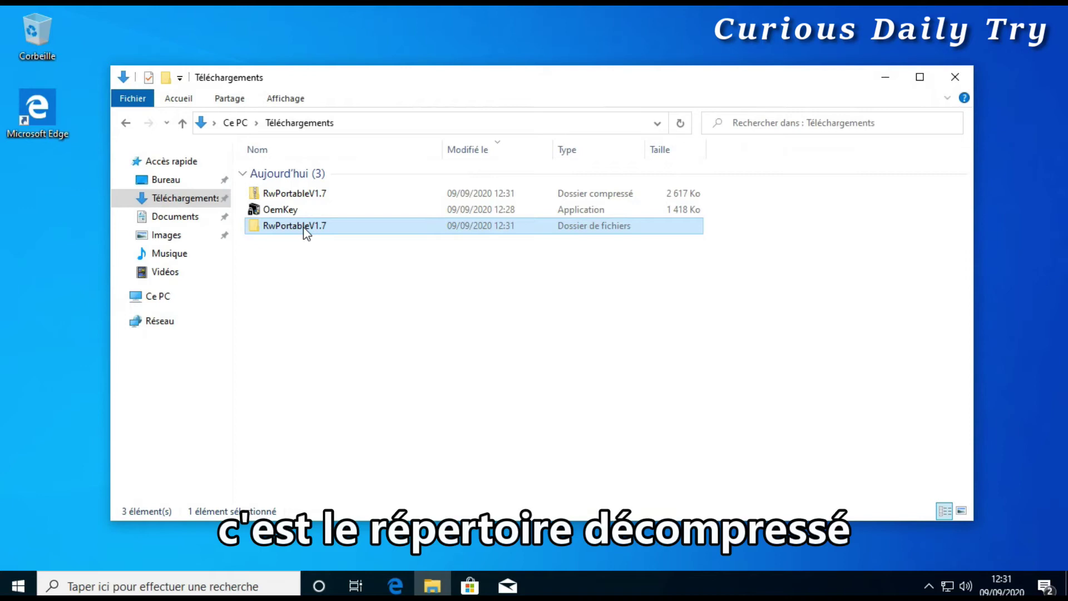
double_click(304, 231)
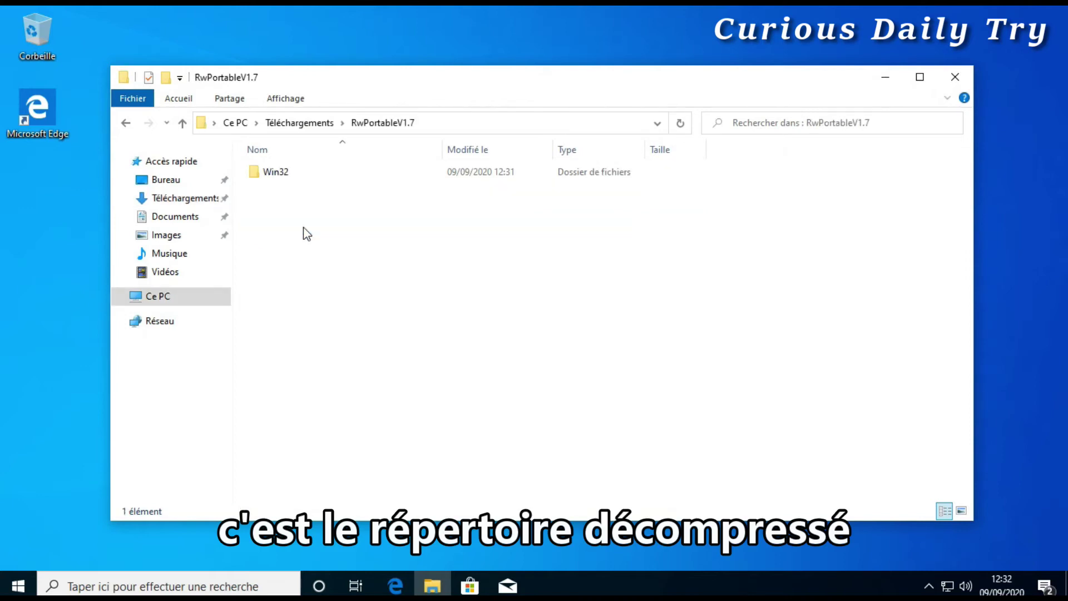
double_click(268, 170)
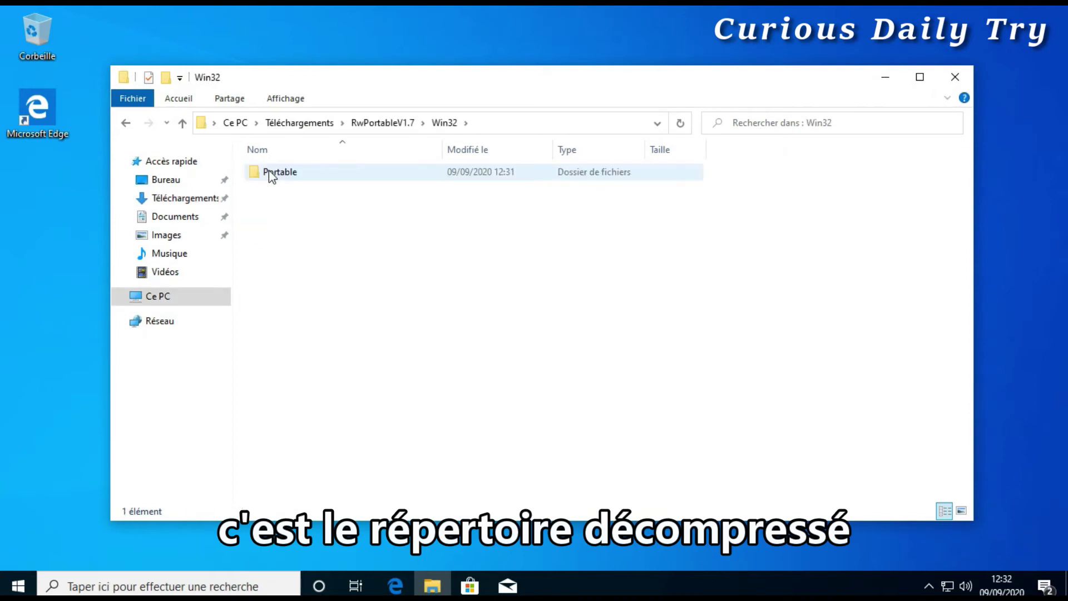
double_click(279, 174)
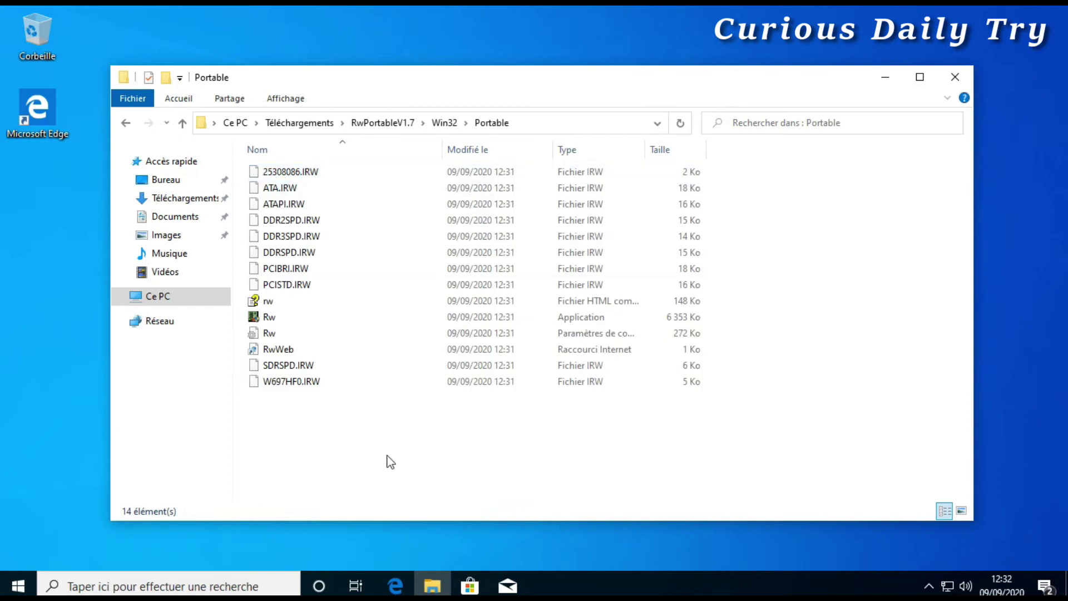
left_click(295, 320)
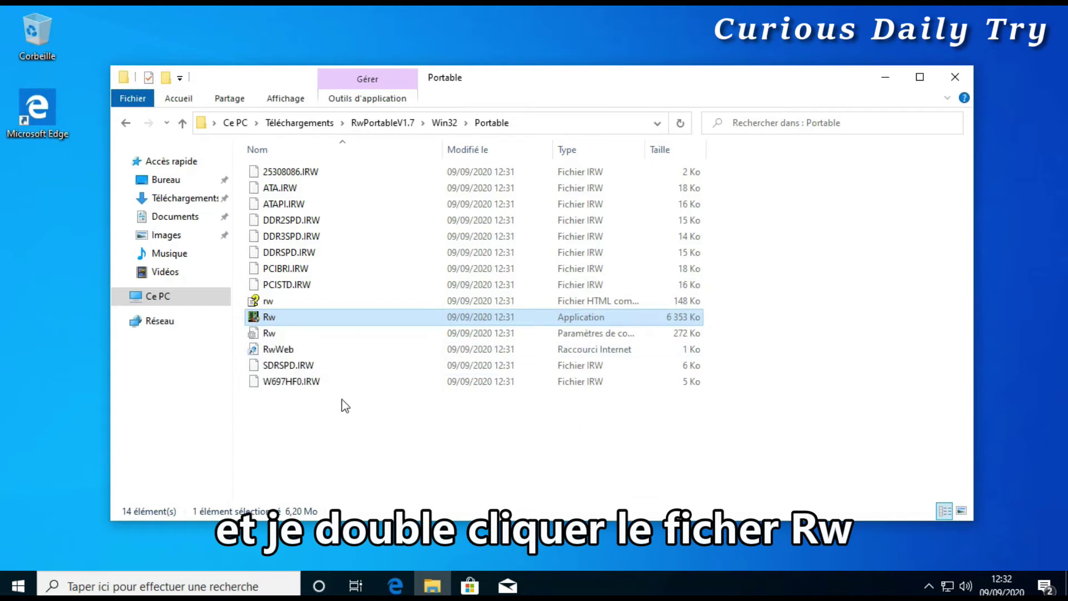
double_click(266, 320)
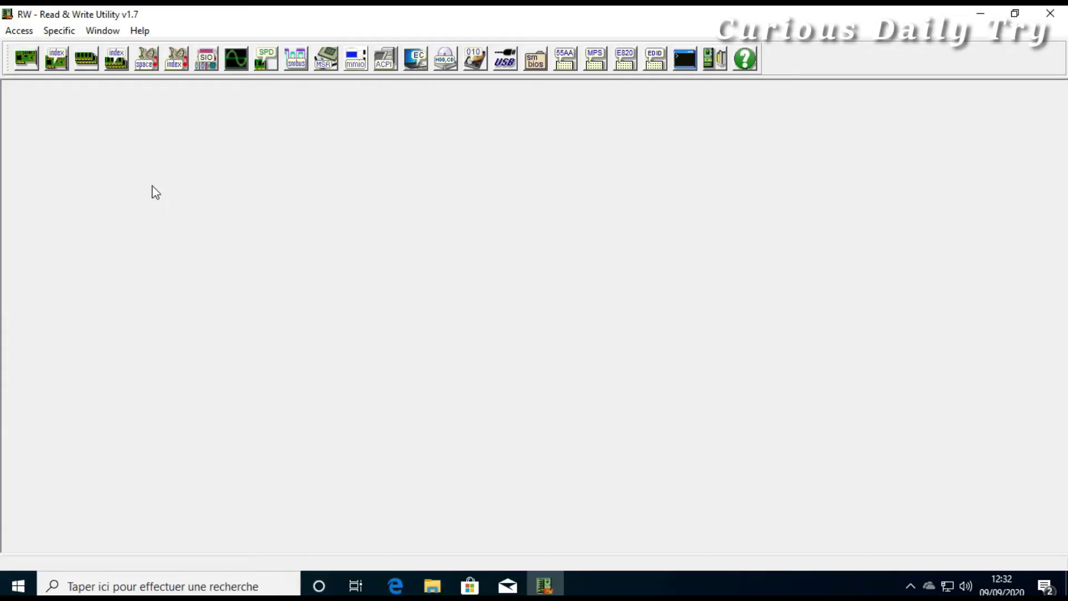
Open the ACPI tables in a window moved toward the centre and display the MSDM table
left_click(387, 64)
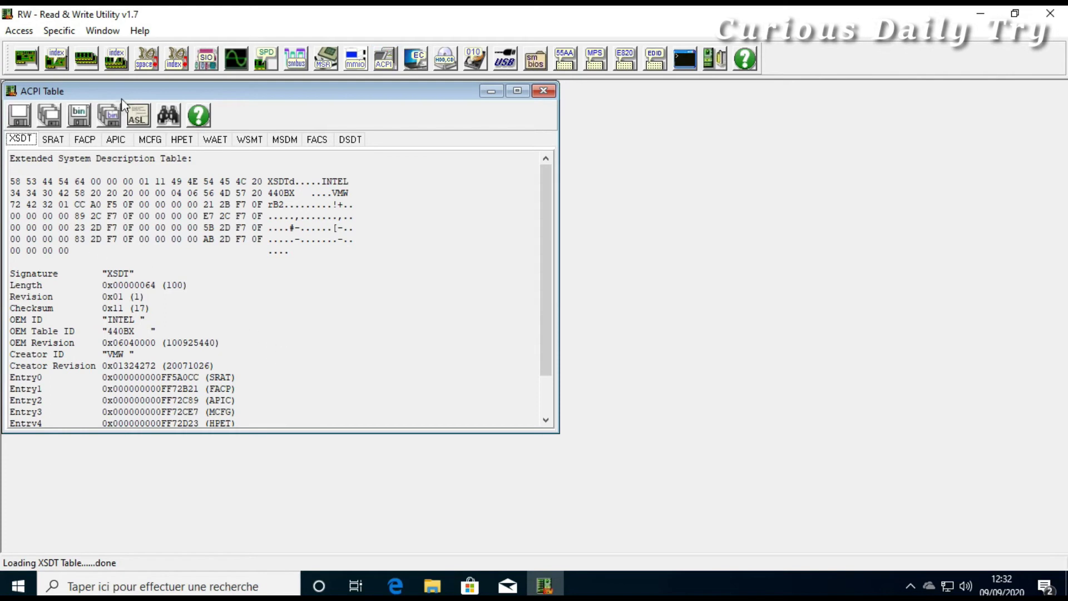
left_click_drag(122, 97, 282, 113)
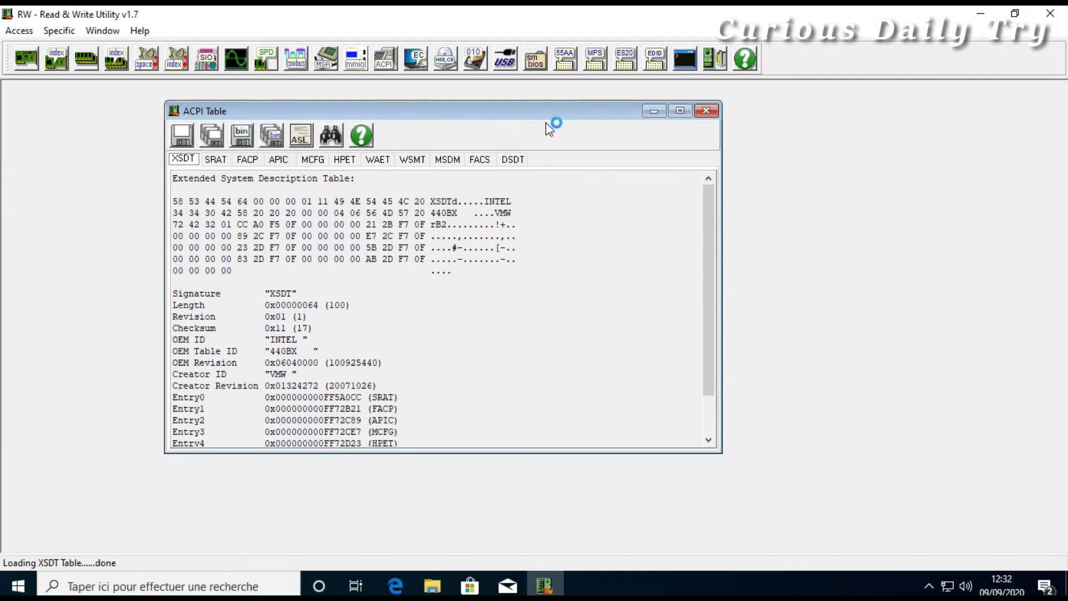
left_click(449, 166)
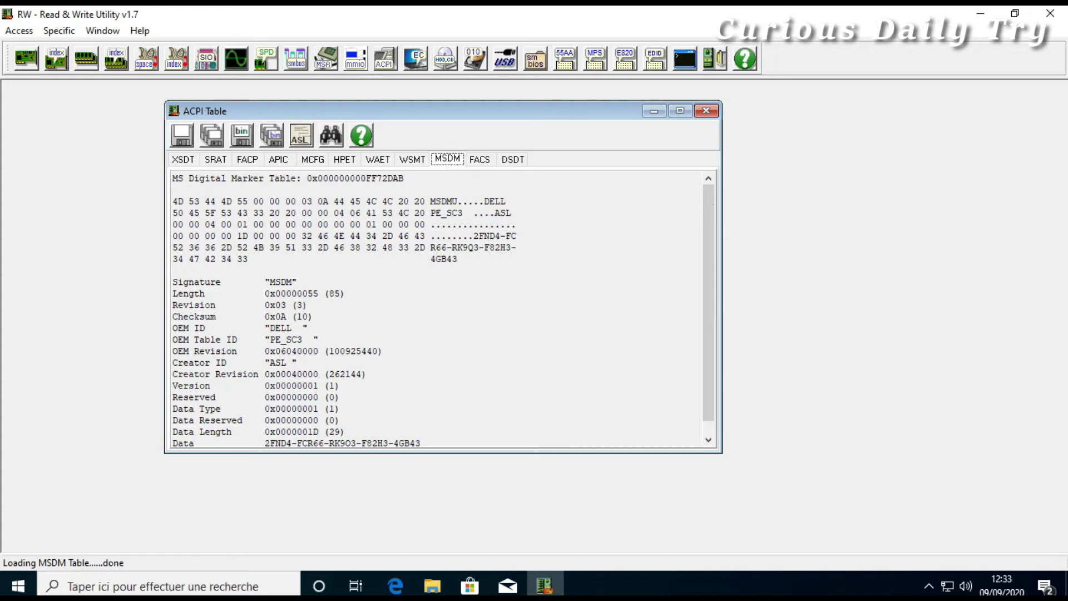
Highlight the Windows product key in the Data entry at the end of the MSDM table
left_click_drag(712, 202, 714, 237)
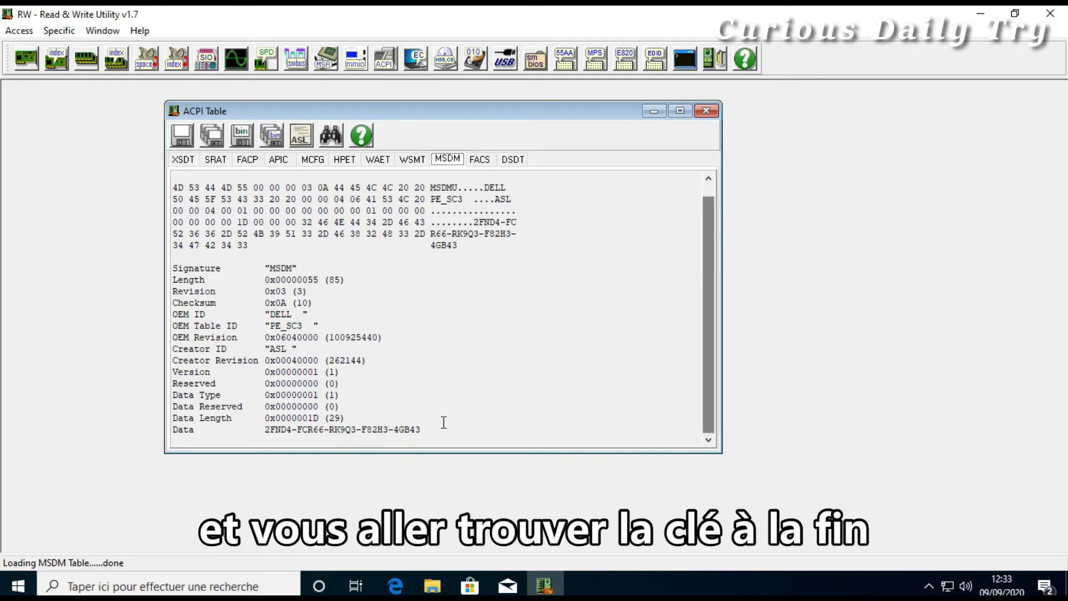
left_click_drag(421, 430, 250, 432)
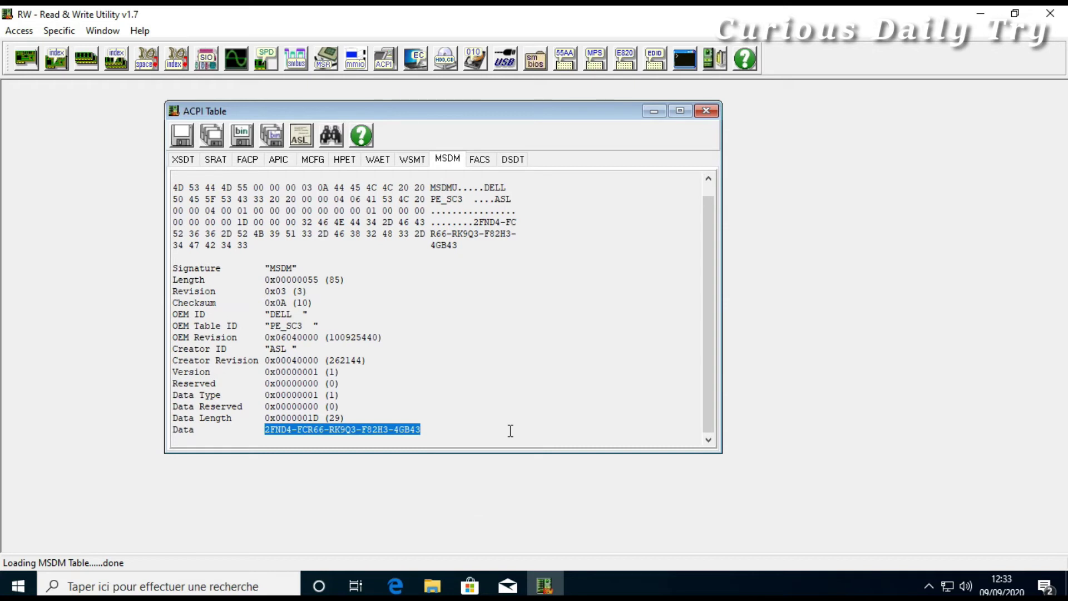
left_click(436, 426)
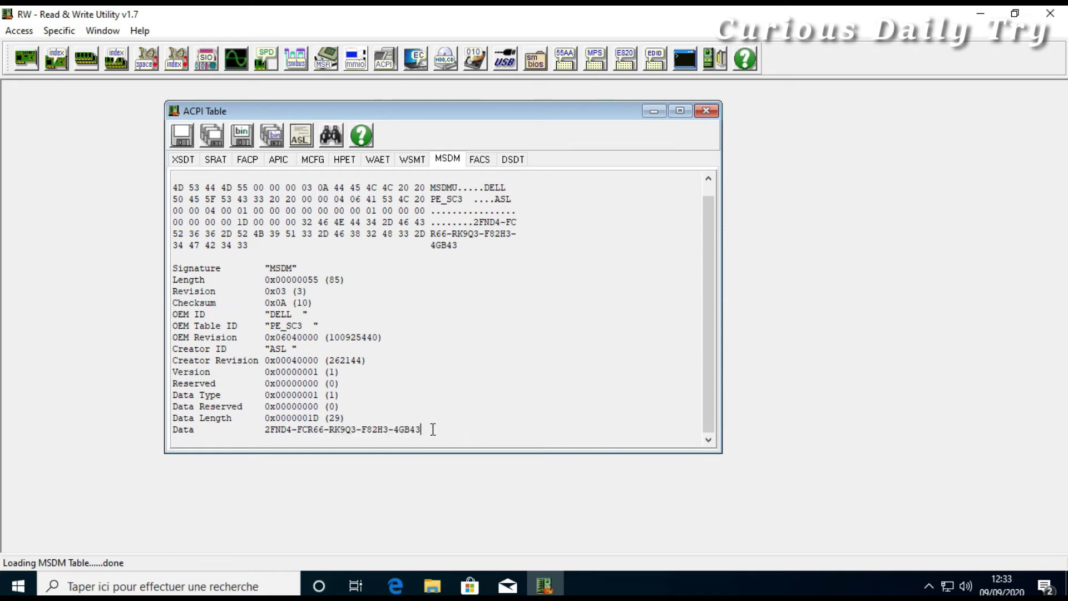
left_click_drag(501, 429, 258, 431)
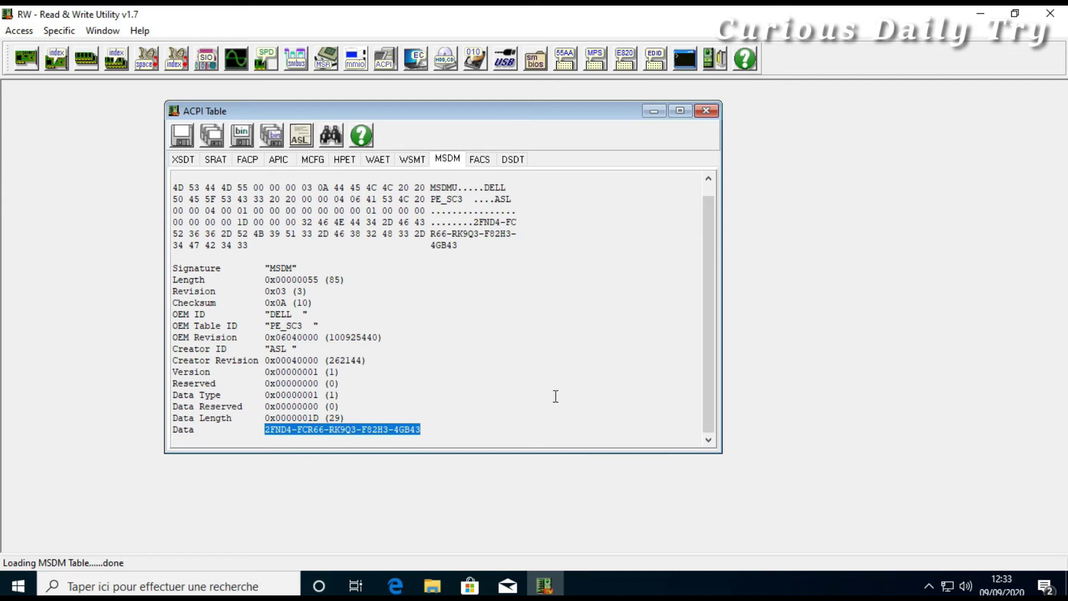
Close the ACPI table, the Read & Write Utility and the Portable folder window
left_click(706, 111)
left_click(1051, 13)
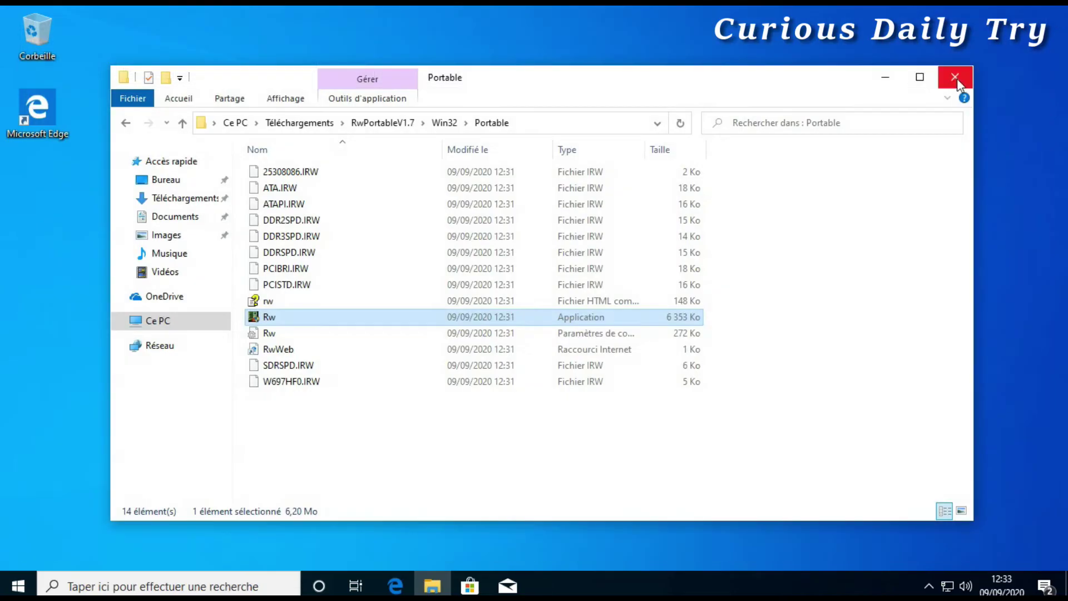
left_click(956, 78)
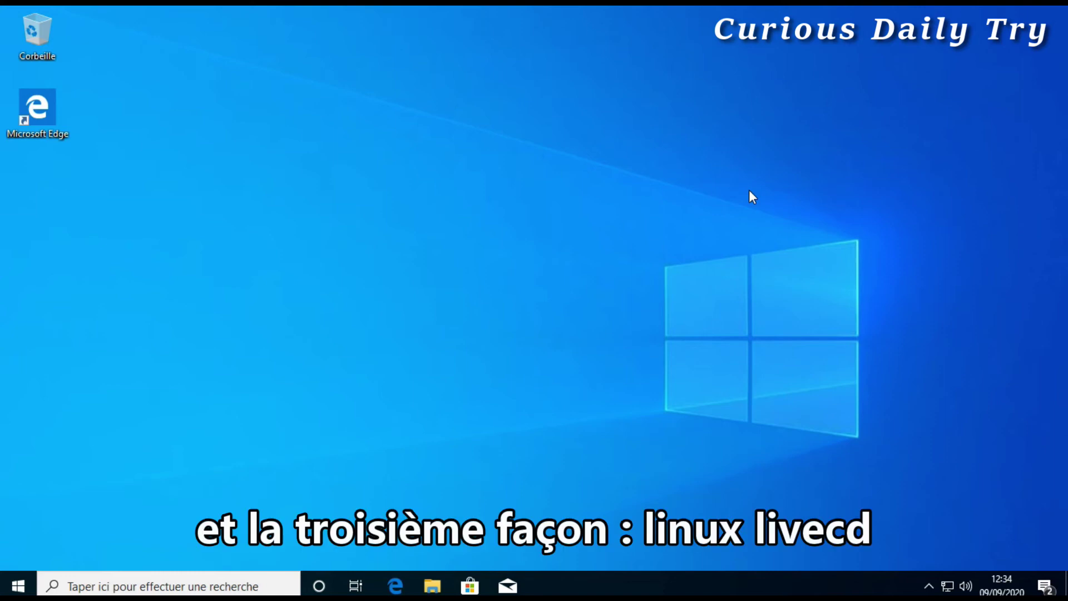
Open Microsoft Edge, go to ubuntu.com in a maximized window and choose the Ubuntu Desktop 20.04 LTS download
left_click(397, 591)
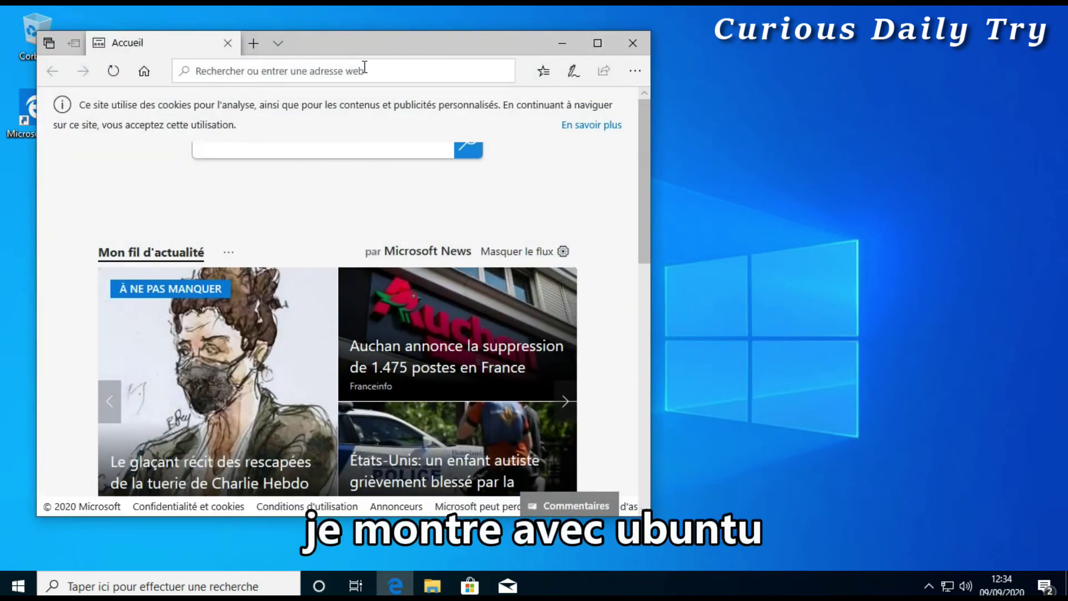
type("ubun")
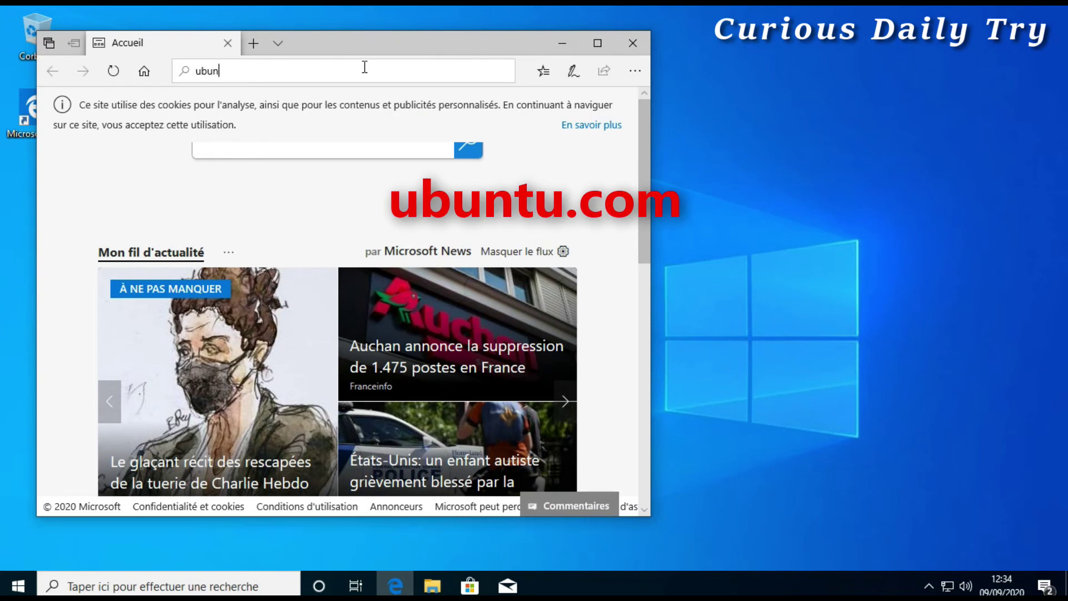
type("tu.com")
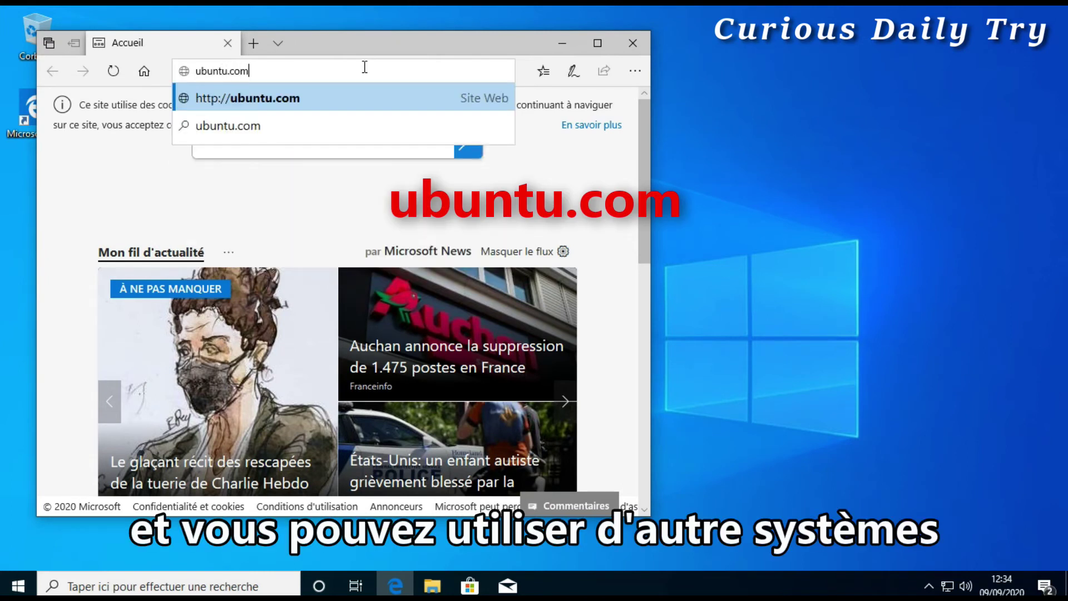
key("Return")
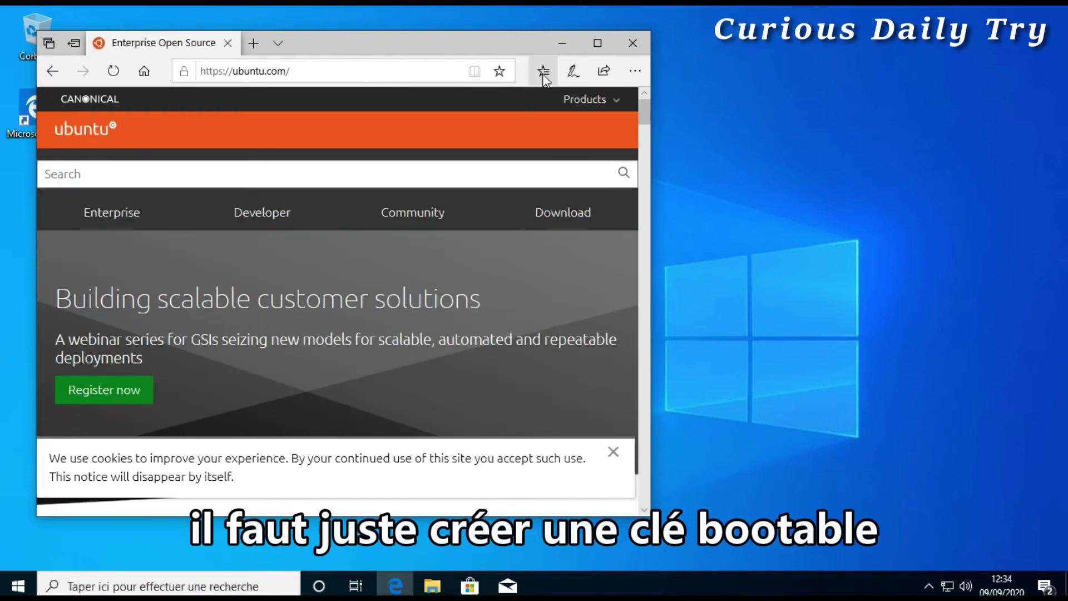
left_click(598, 43)
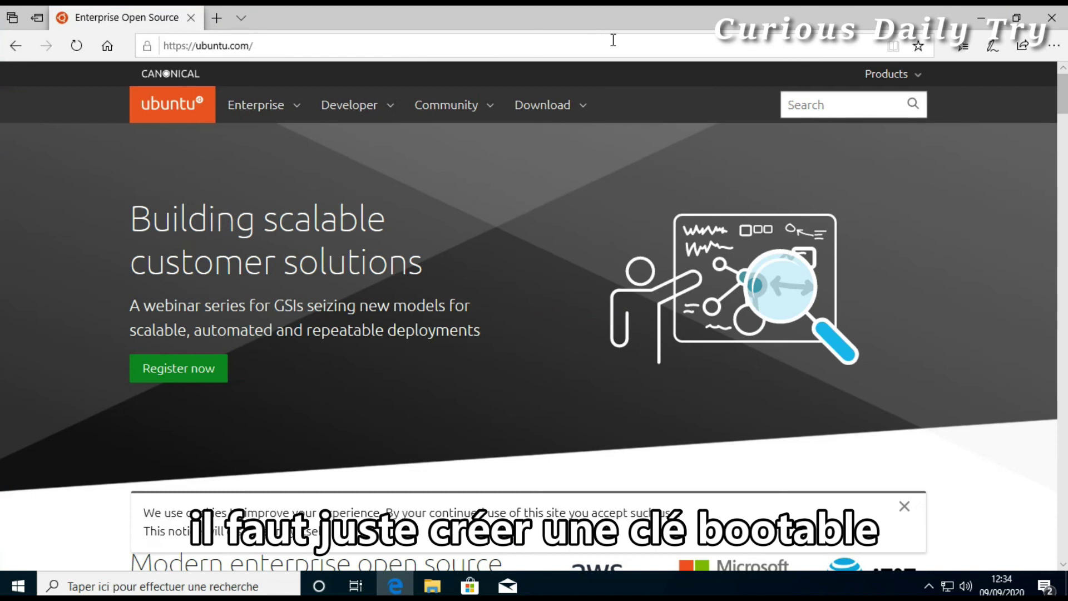
left_click(550, 109)
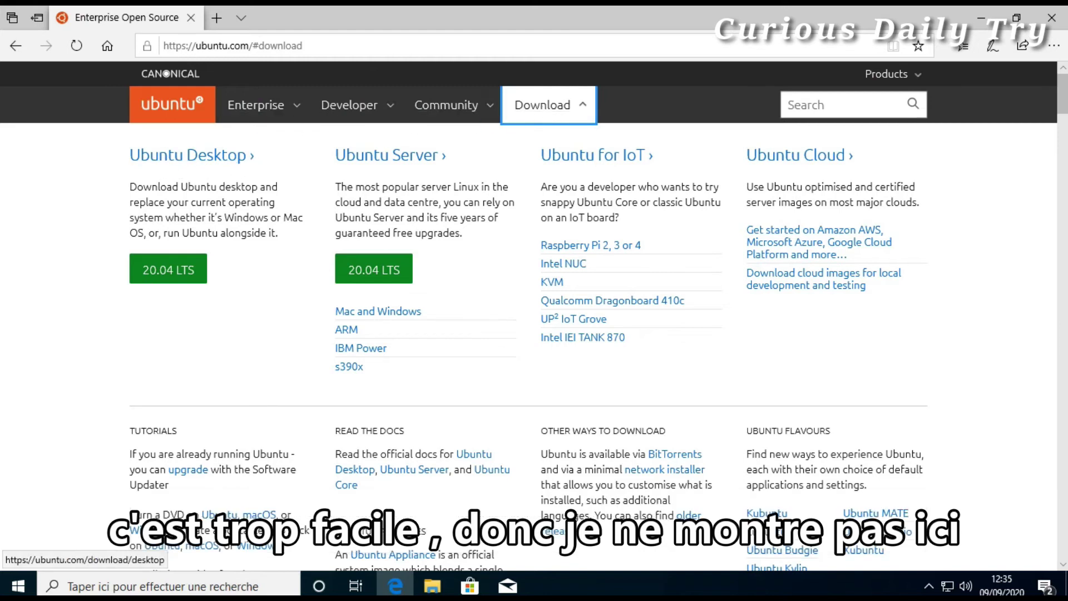
left_click(168, 273)
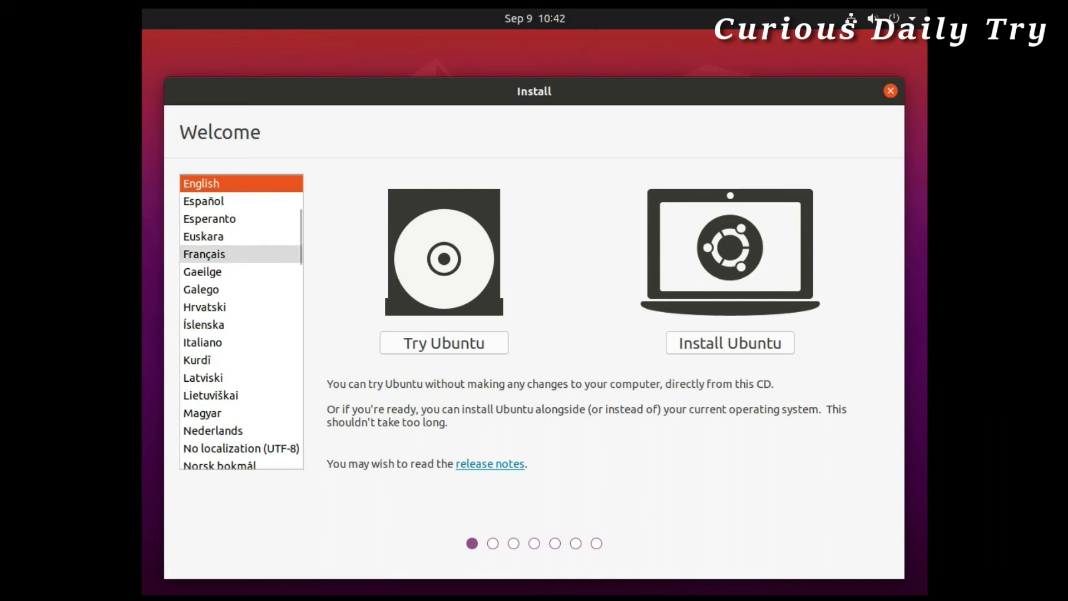
Set the Ubuntu live system's language to Français and start the trial session without installing
left_click(223, 256)
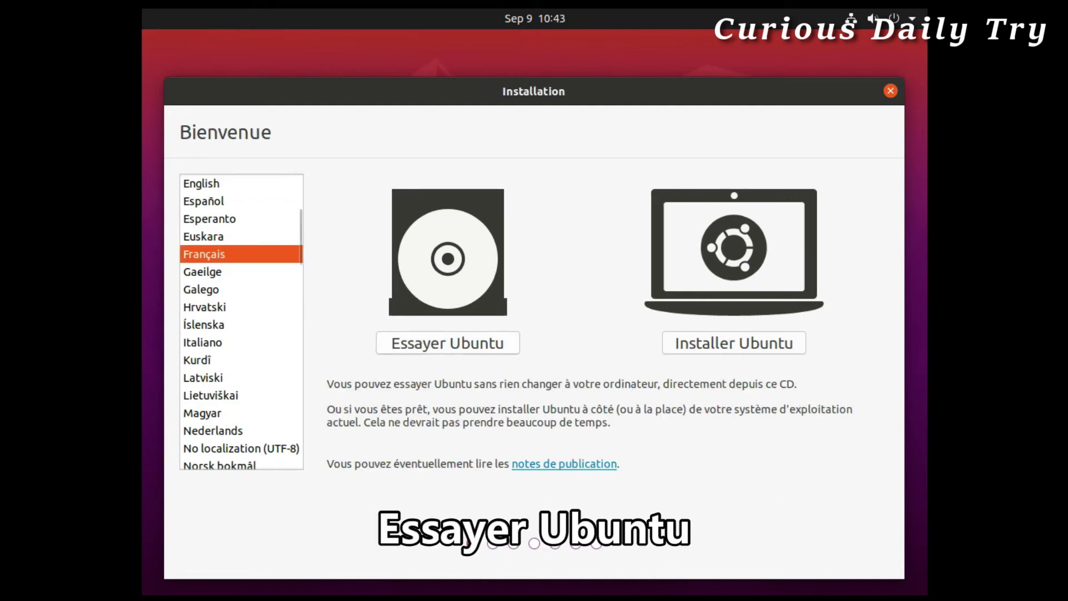
left_click(444, 344)
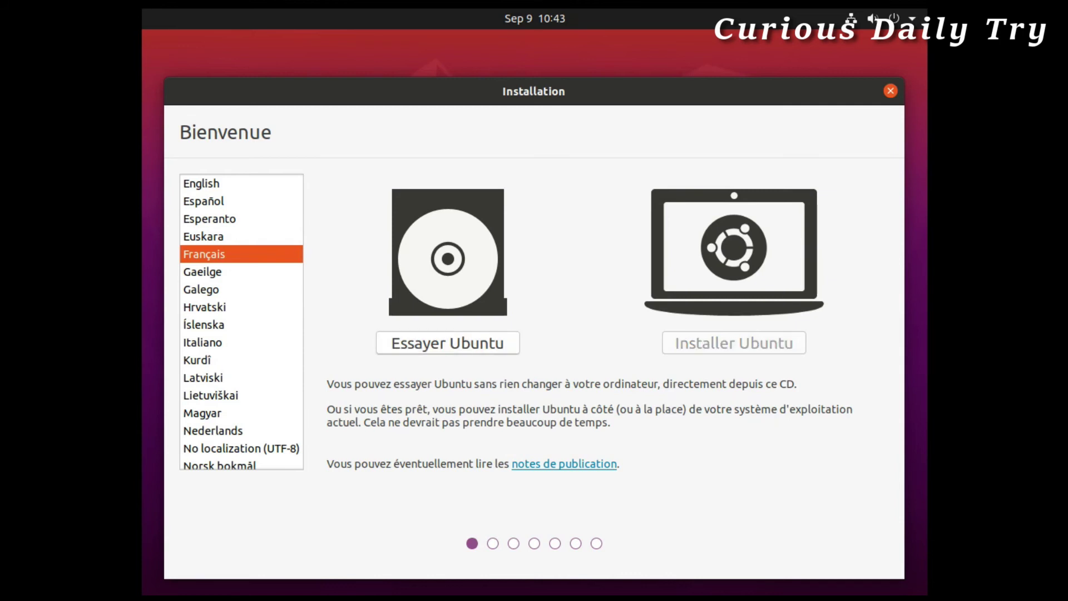